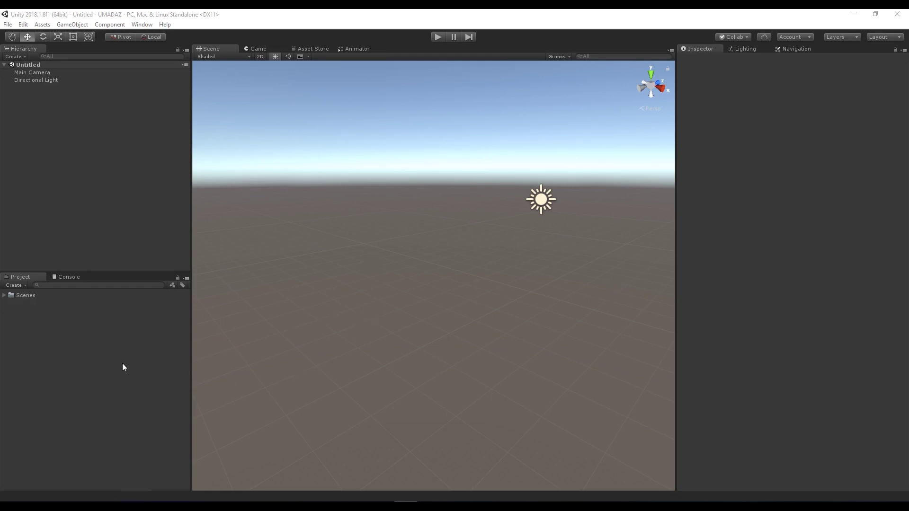
- Create a folder named G8M at the root of the project's assets
{"action": "right_click", "coordinate": [113, 398]}
{"action": "mouse_move", "coordinate": [201, 204]}
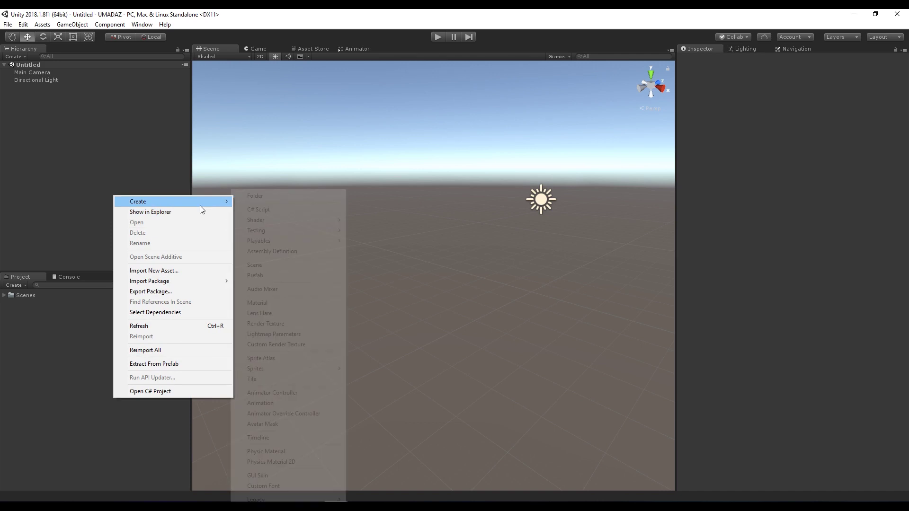
{"action": "left_click", "coordinate": [269, 198]}
{"action": "type", "text": "G8M"}
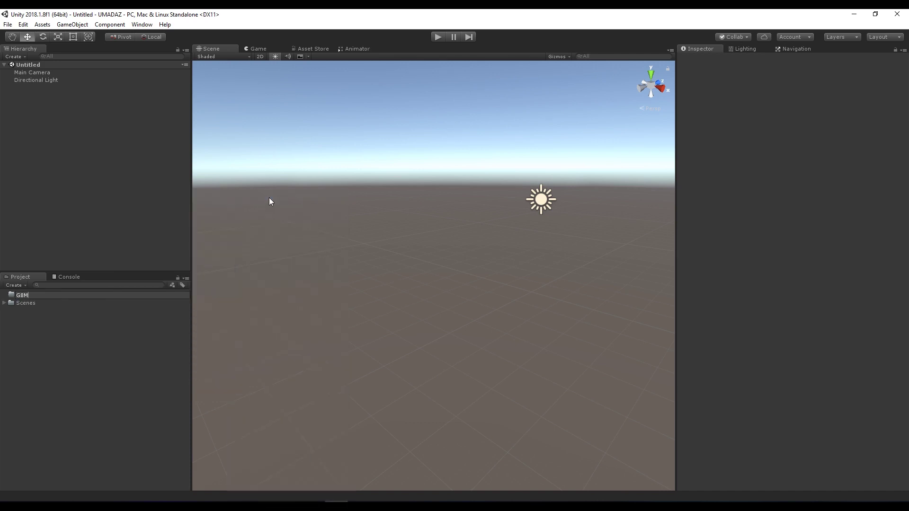
{"action": "key", "text": "Return"}
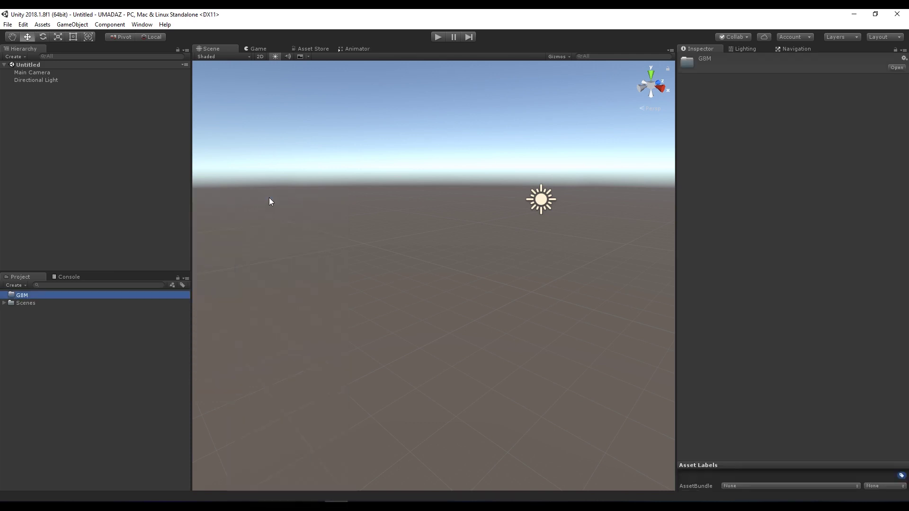
- Create a subfolder named Raw inside the G8M folder
{"action": "right_click", "coordinate": [21, 295]}
{"action": "mouse_move", "coordinate": [55, 303]}
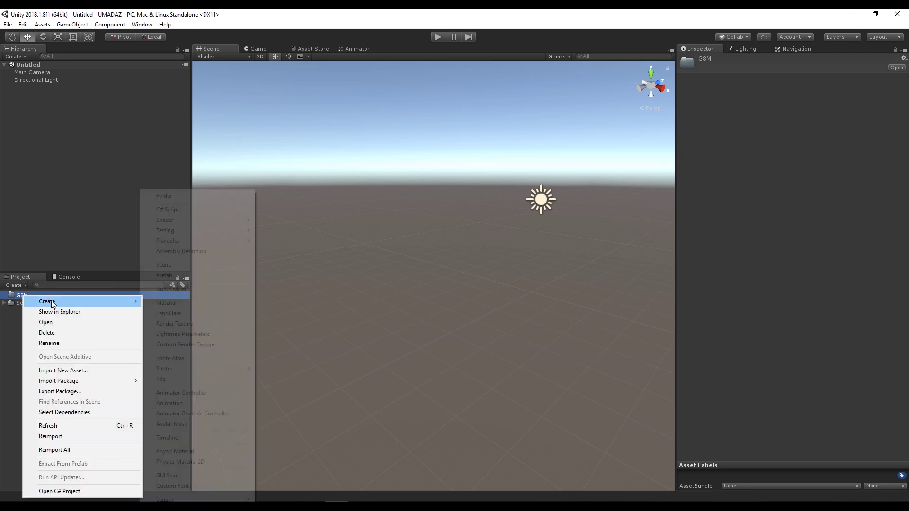
{"action": "left_click", "coordinate": [172, 196]}
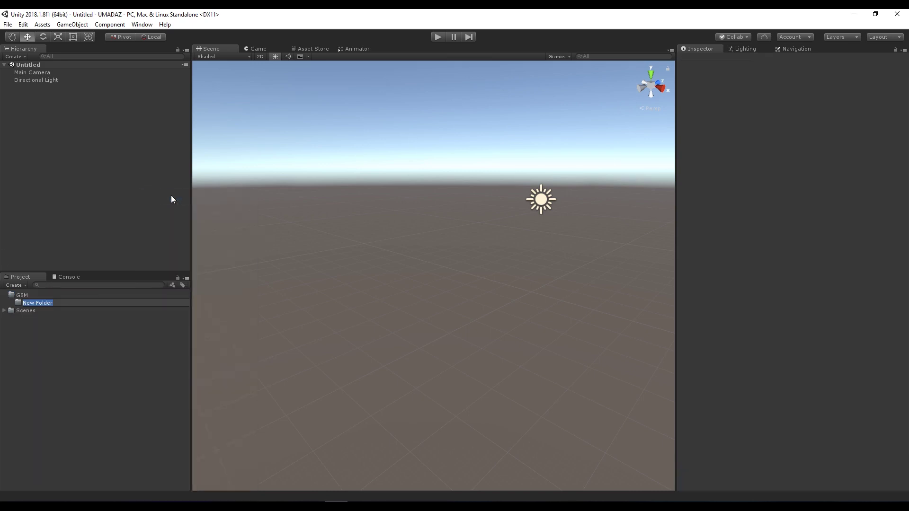
{"action": "type", "text": "Raw"}
{"action": "key", "text": "Return"}
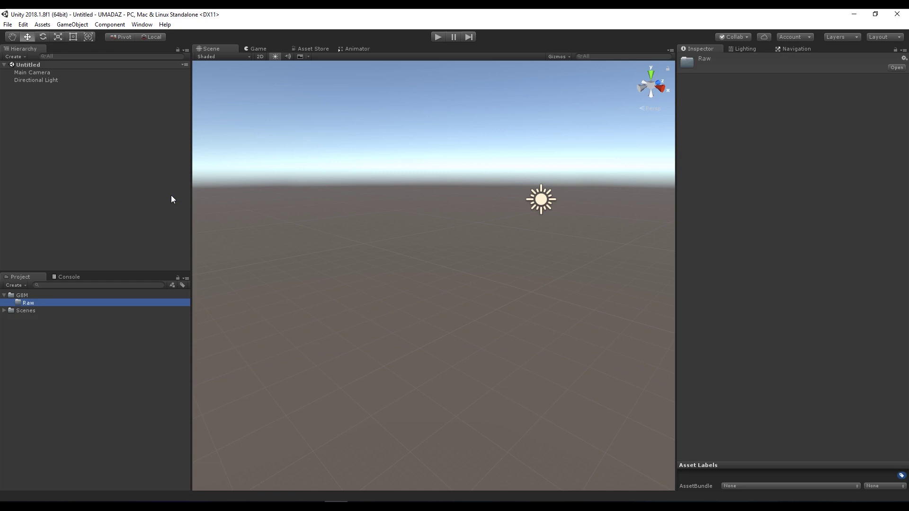
- Create a subfolder named Textures inside the Raw folder
{"action": "right_click", "coordinate": [27, 305]}
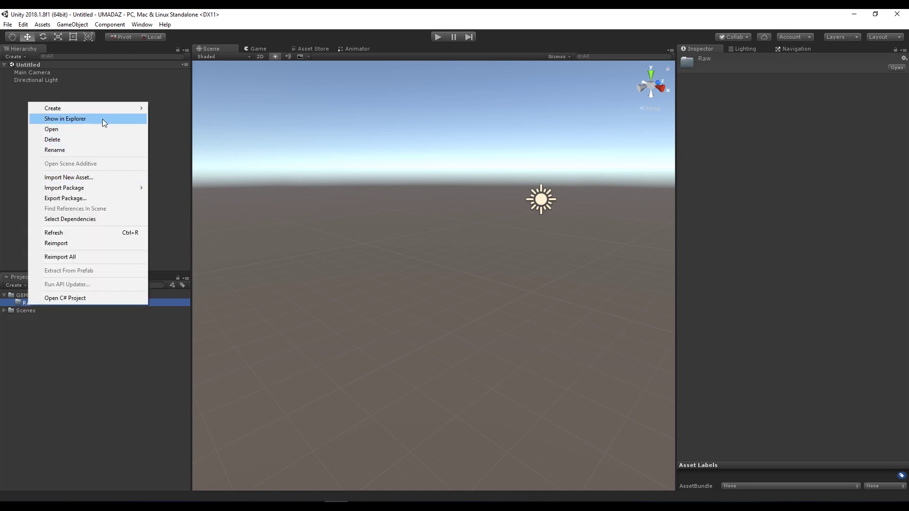
{"action": "mouse_move", "coordinate": [102, 109]}
{"action": "left_click", "coordinate": [164, 110]}
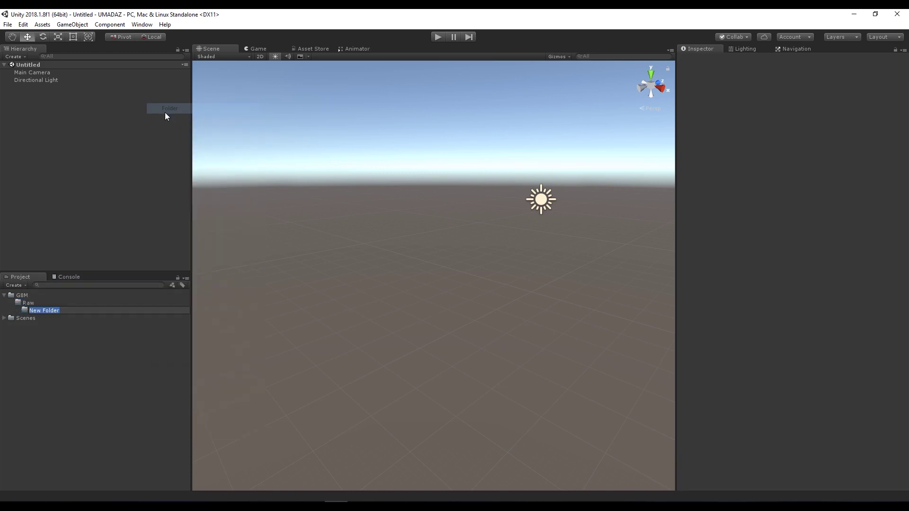
{"action": "type", "text": "Textures"}
{"action": "key", "text": "Return"}
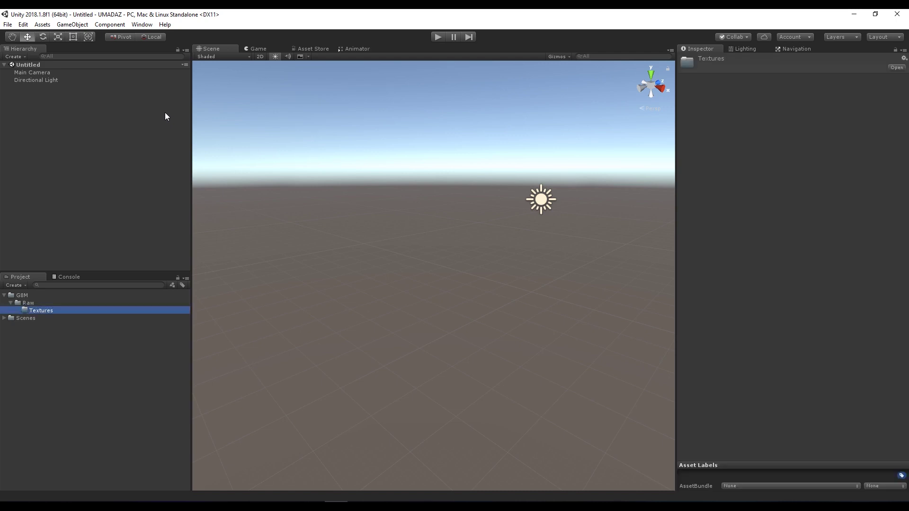
- Create a subfolder named Materials inside the Raw folder, alongside Textures
{"action": "right_click", "coordinate": [33, 302]}
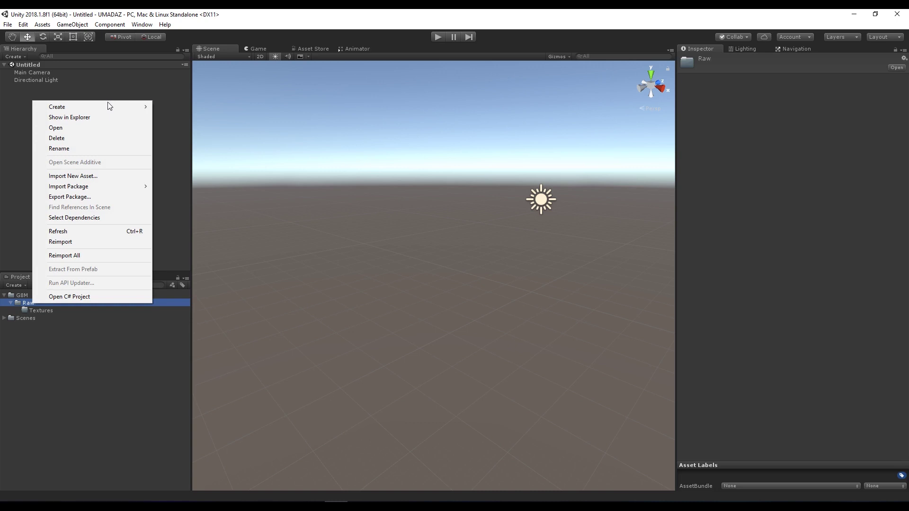
{"action": "mouse_move", "coordinate": [108, 106]}
{"action": "left_click", "coordinate": [192, 105]}
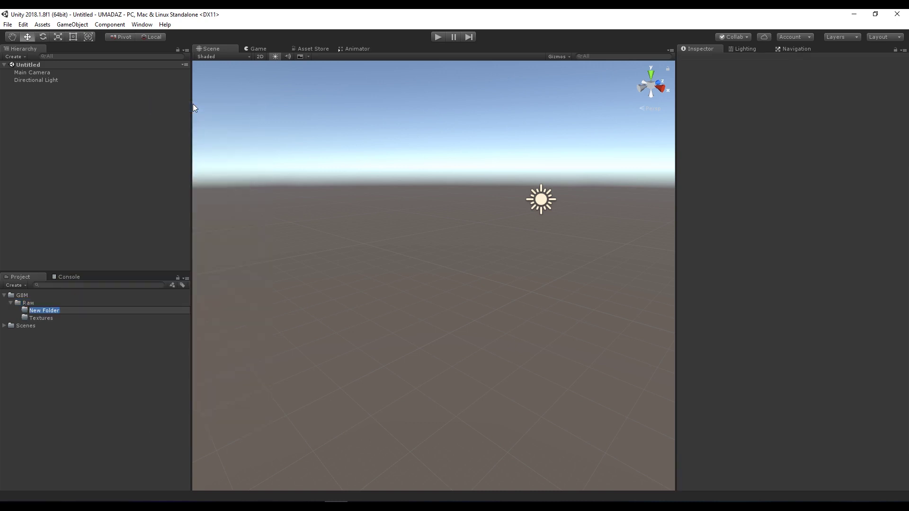
{"action": "type", "text": "Materials"}
{"action": "key", "text": "Return"}
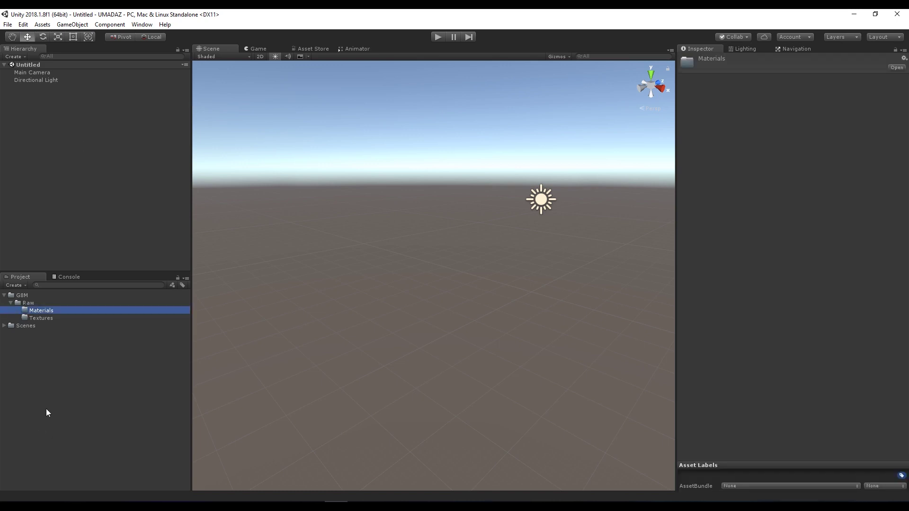
- Switch to Blender and set up an FBX export limited to the Armature and Mesh object types
{"action": "left_click", "coordinate": [96, 357]}
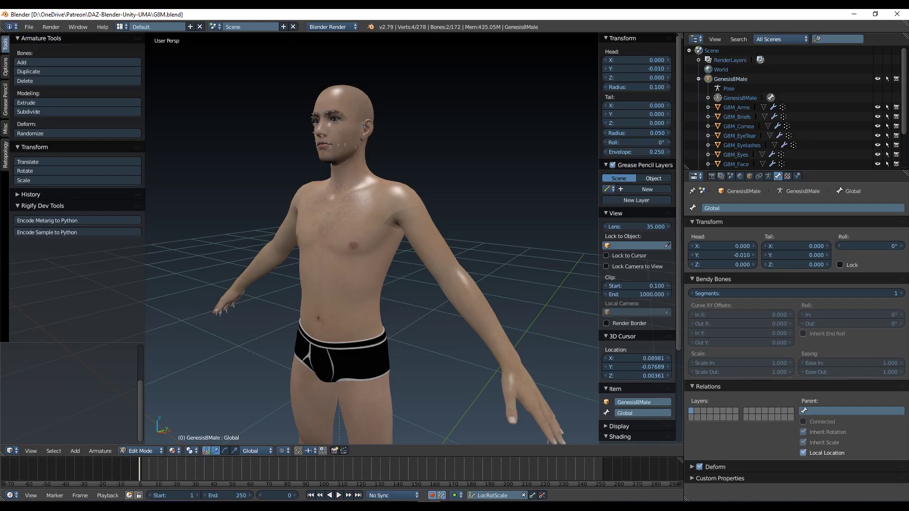
{"action": "left_click", "coordinate": [29, 27]}
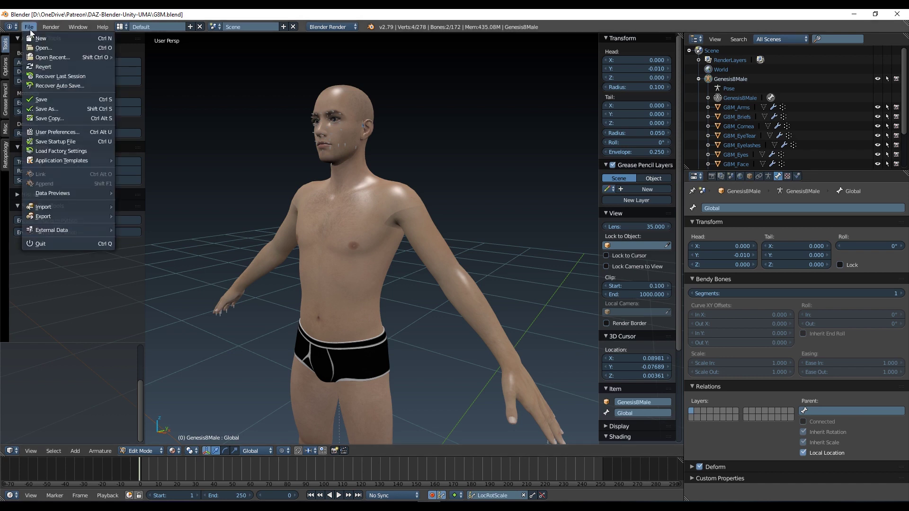
{"action": "mouse_move", "coordinate": [45, 217]}
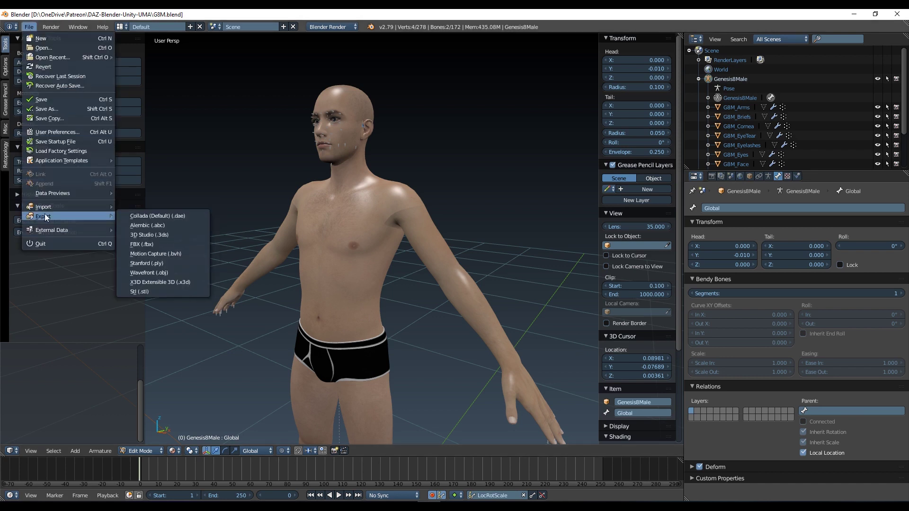
{"action": "left_click", "coordinate": [145, 244]}
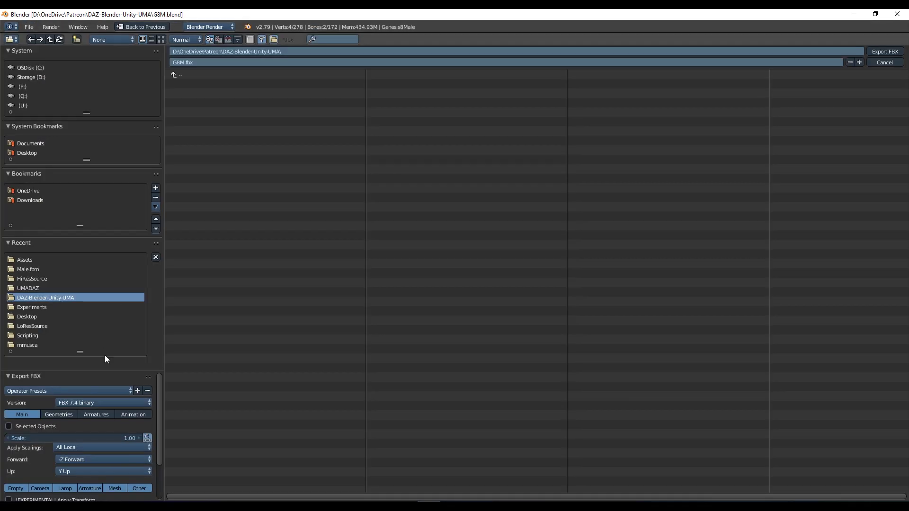
{"action": "left_click_drag", "start_coordinate": [95, 371], "coordinate": [104, 240]}
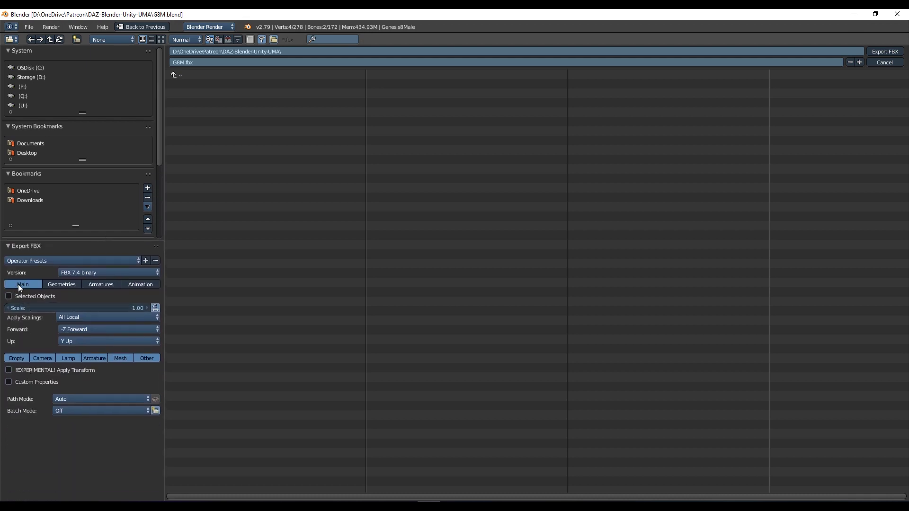
{"action": "left_click", "coordinate": [89, 359]}
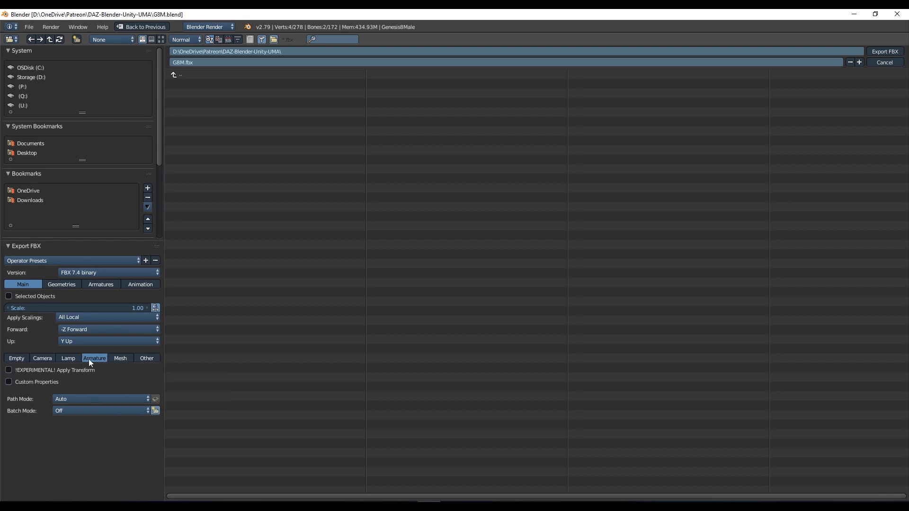
{"action": "left_click", "coordinate": [121, 358], "text": "shift"}
- Review the geometry, armature, animation and main settings of the FBX export
{"action": "left_click", "coordinate": [62, 284]}
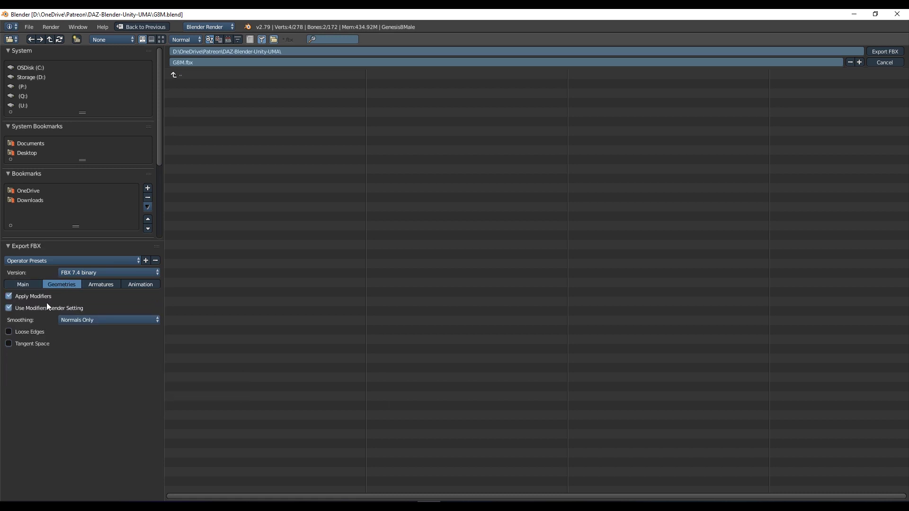
{"action": "left_click", "coordinate": [98, 287]}
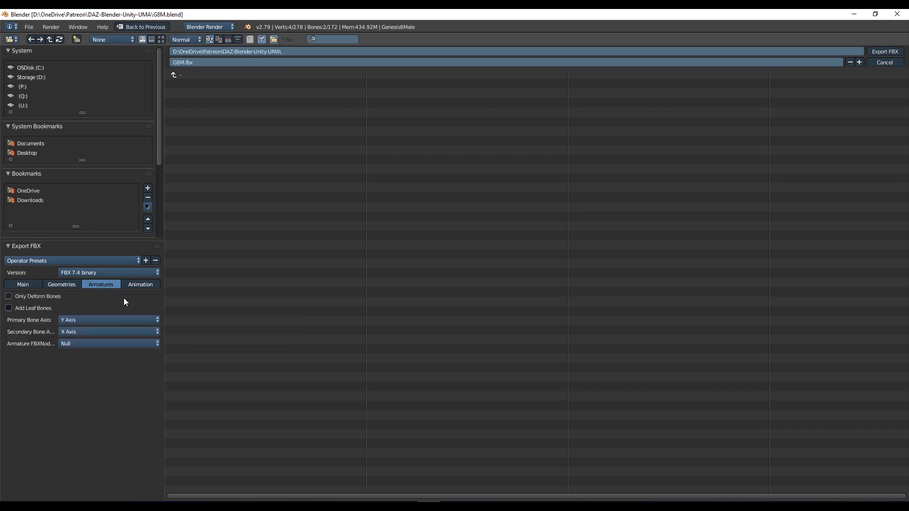
{"action": "left_click", "coordinate": [141, 285]}
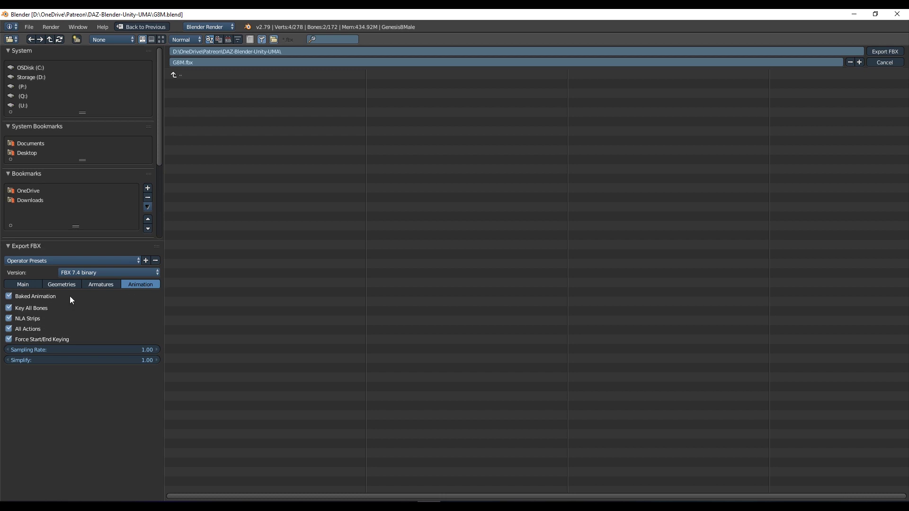
{"action": "left_click", "coordinate": [33, 284]}
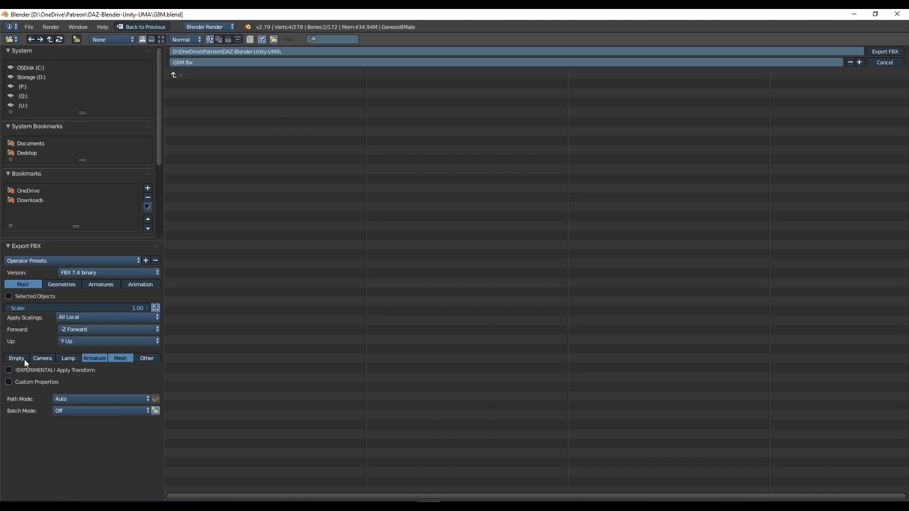
{"action": "left_click", "coordinate": [98, 287]}
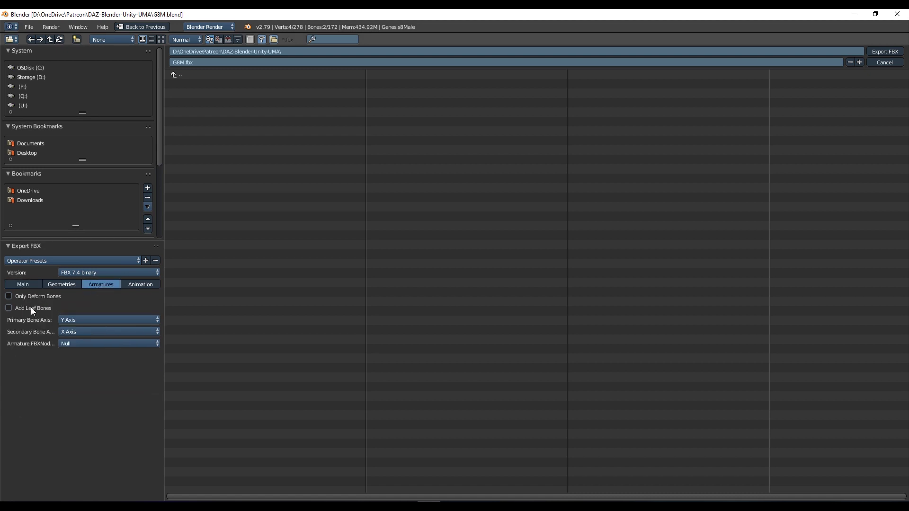
{"action": "left_click", "coordinate": [21, 285]}
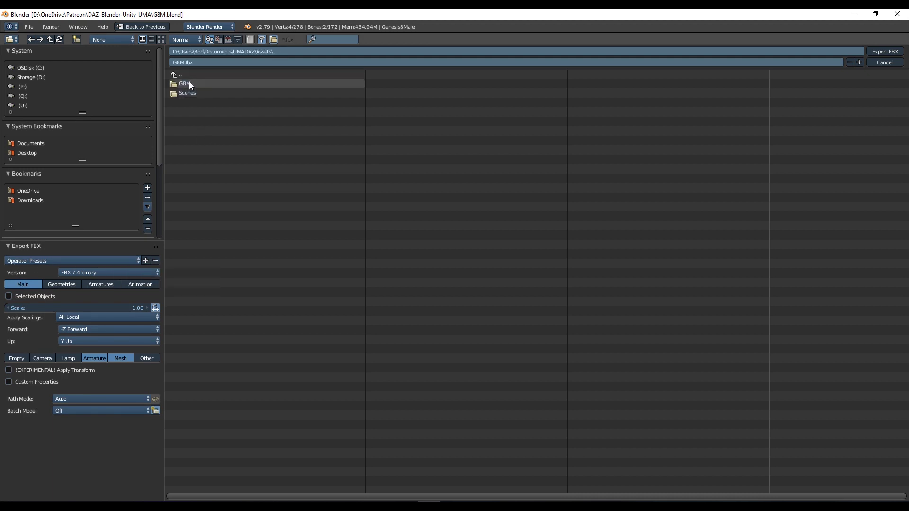
- Export the character as G8M.fbx into the Unity project's Assets\G8M\Raw folder
{"action": "left_click", "coordinate": [194, 84]}
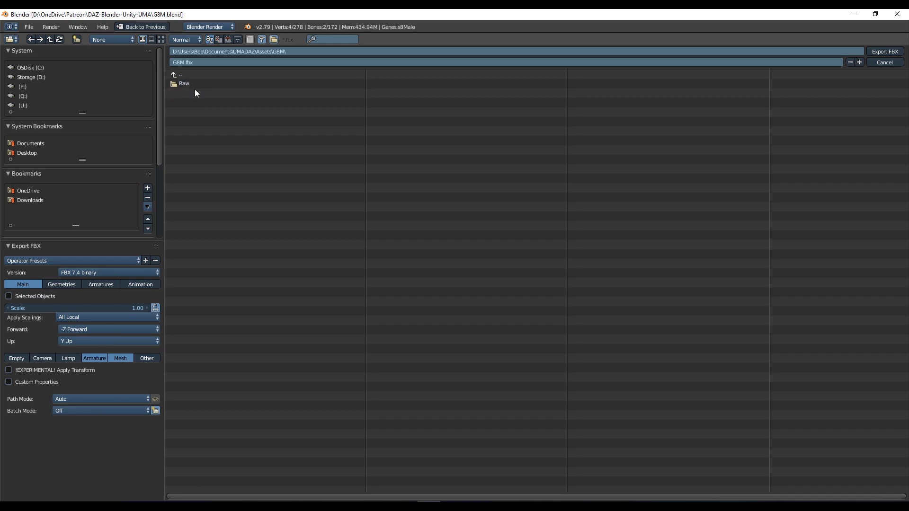
{"action": "left_click", "coordinate": [191, 84]}
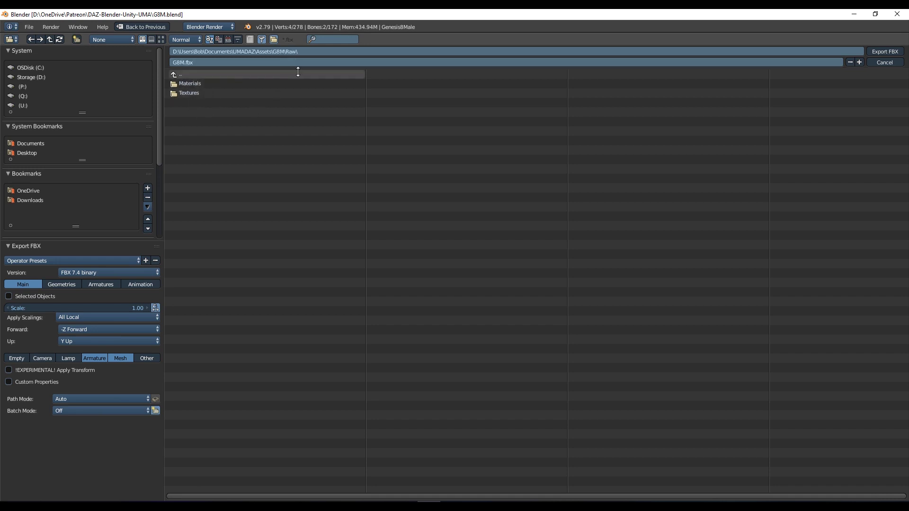
{"action": "left_click", "coordinate": [884, 51]}
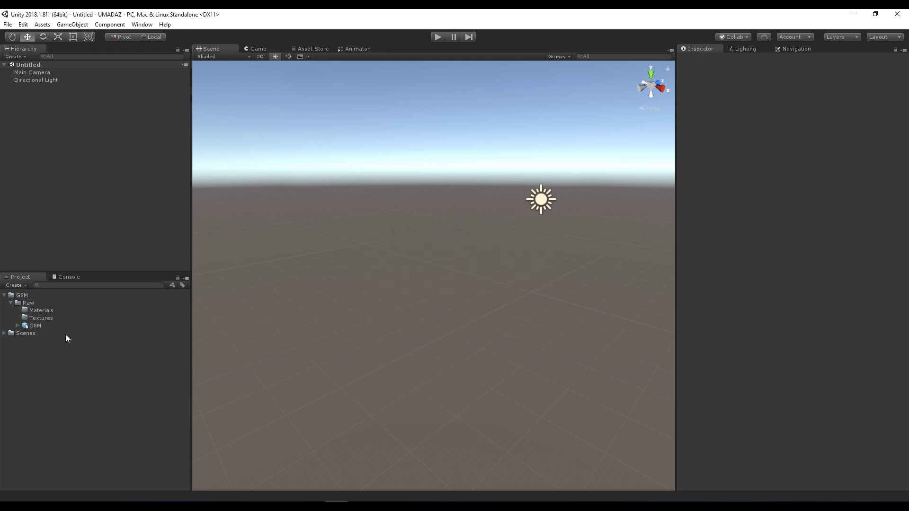
- Add the imported G8M model from the Raw folder to the Unity scene and frame it in the view
{"action": "left_click_drag", "start_coordinate": [35, 325], "coordinate": [61, 166]}
{"action": "right_click_drag", "start_coordinate": [471, 191], "coordinate": [213, 244]}
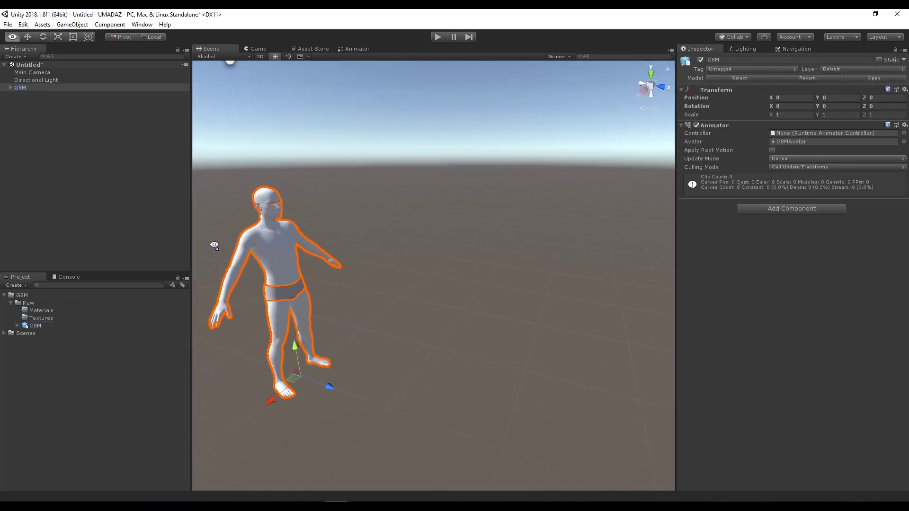
{"action": "key", "text": "f"}
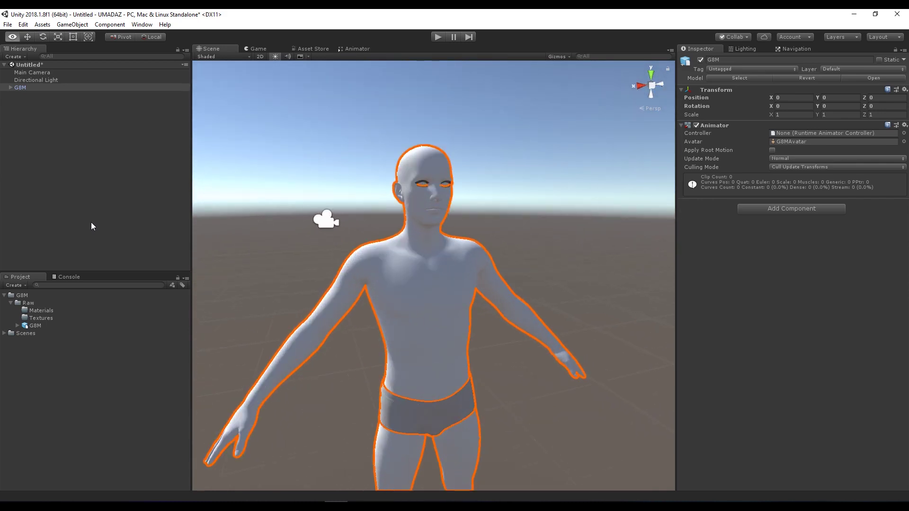
- Rotate the Directional Light to X 1.1 and Y -161.2 so it lights the character's front
{"action": "left_click", "coordinate": [47, 80]}
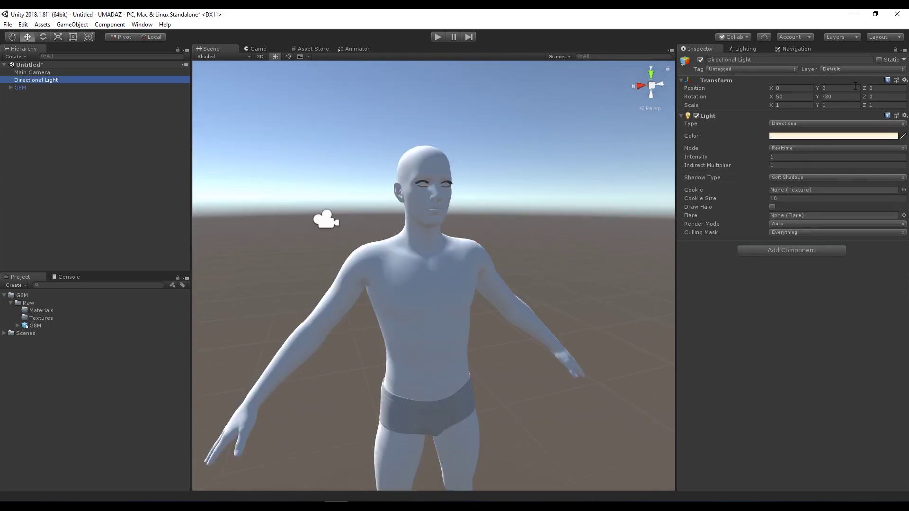
{"action": "left_click_drag", "start_coordinate": [815, 95], "coordinate": [703, 108]}
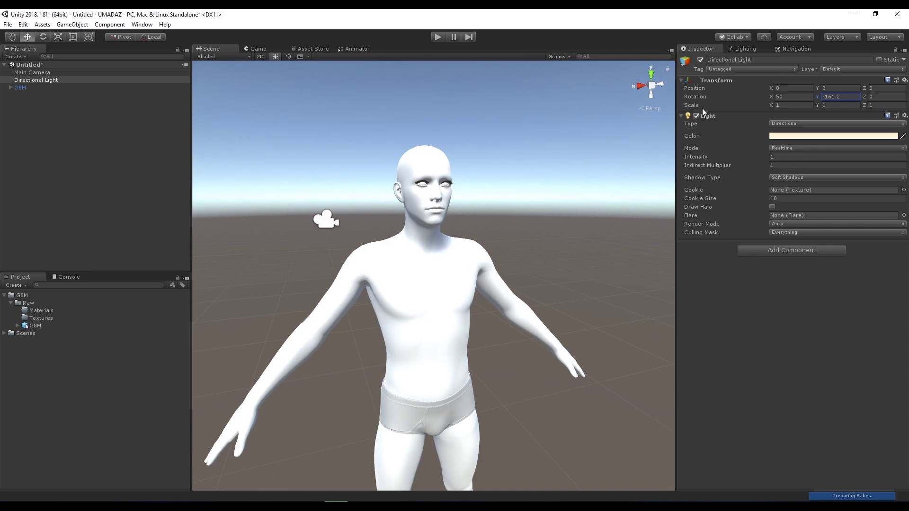
{"action": "left_click_drag", "start_coordinate": [770, 95], "coordinate": [637, 107]}
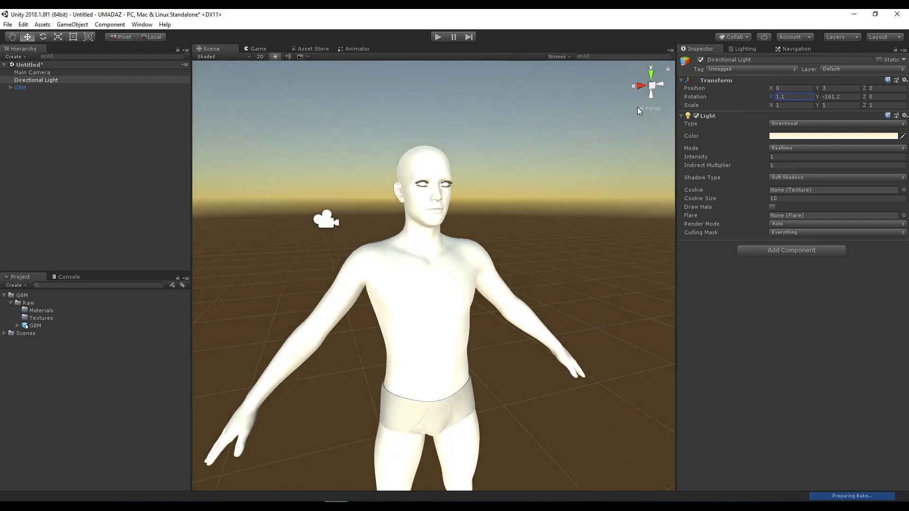
- Expand the G8M object in the scene to inspect its mesh parts, and switch to DAZ Studio
{"action": "scroll", "coordinate": [476, 180], "scroll_direction": "up", "scroll_amount": 5}
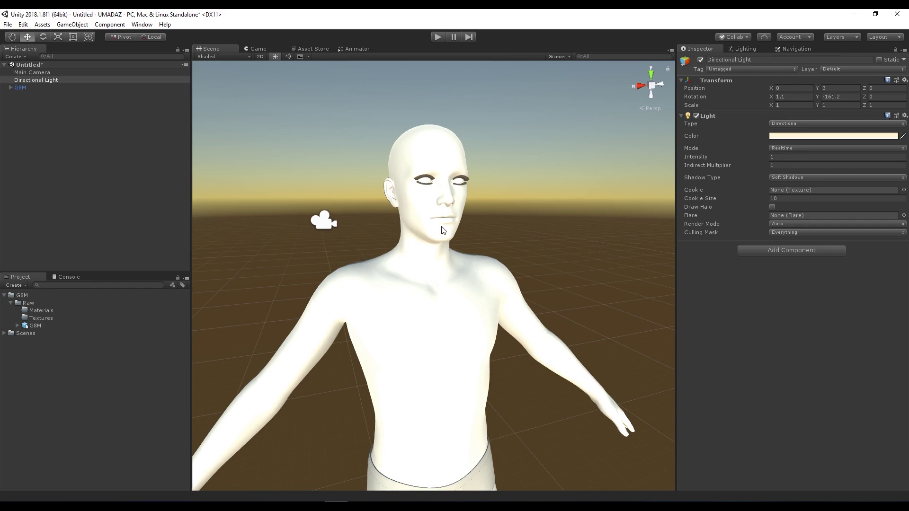
{"action": "left_click", "coordinate": [10, 87]}
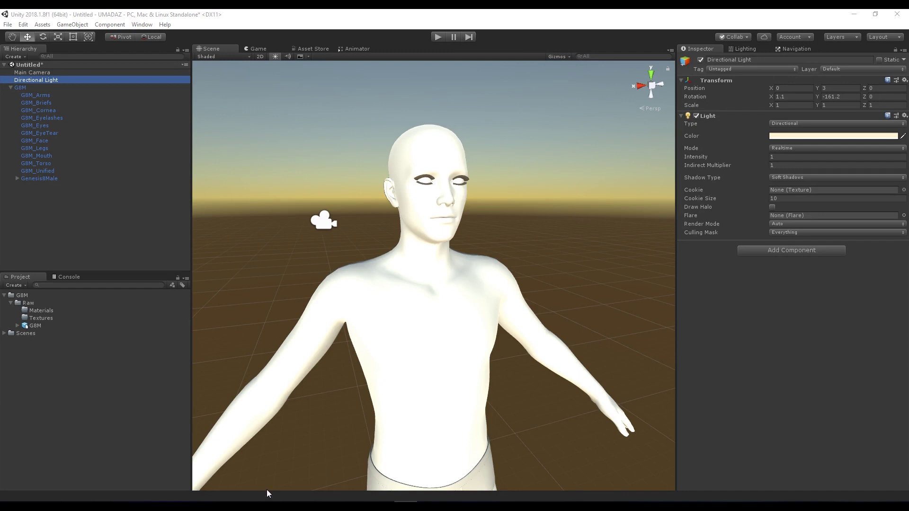
{"action": "left_click", "coordinate": [382, 502]}
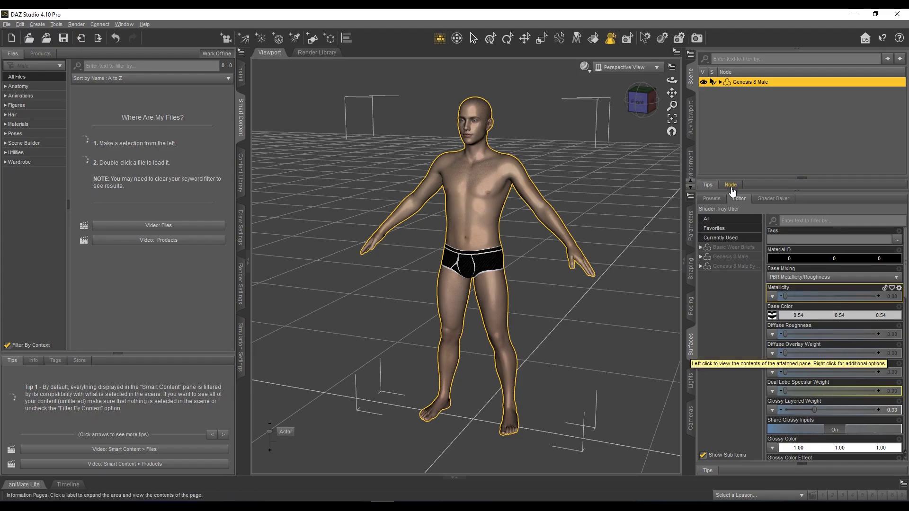
- Expand the surfaces of Genesis 8 Male and select the Ears surface
{"action": "left_click", "coordinate": [716, 260]}
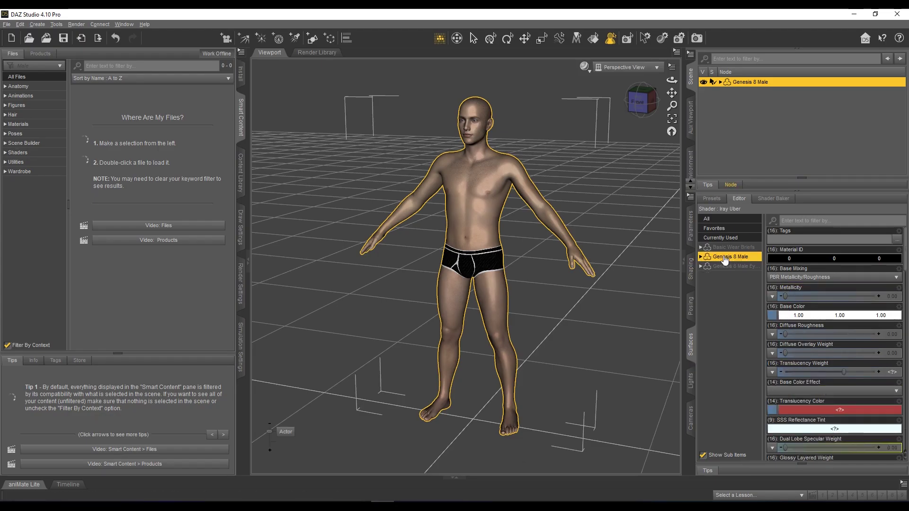
{"action": "left_click", "coordinate": [700, 257]}
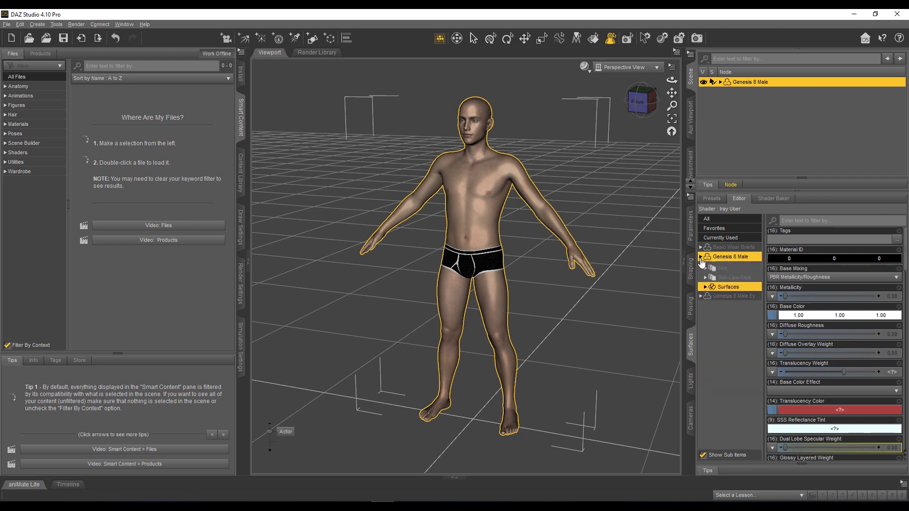
{"action": "left_click", "coordinate": [704, 302]}
{"action": "left_click", "coordinate": [705, 304]}
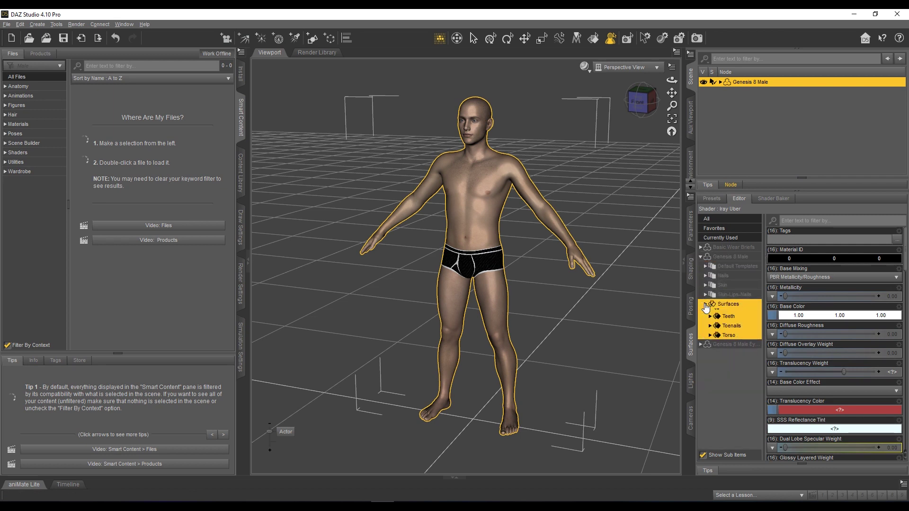
{"action": "left_click", "coordinate": [728, 316]}
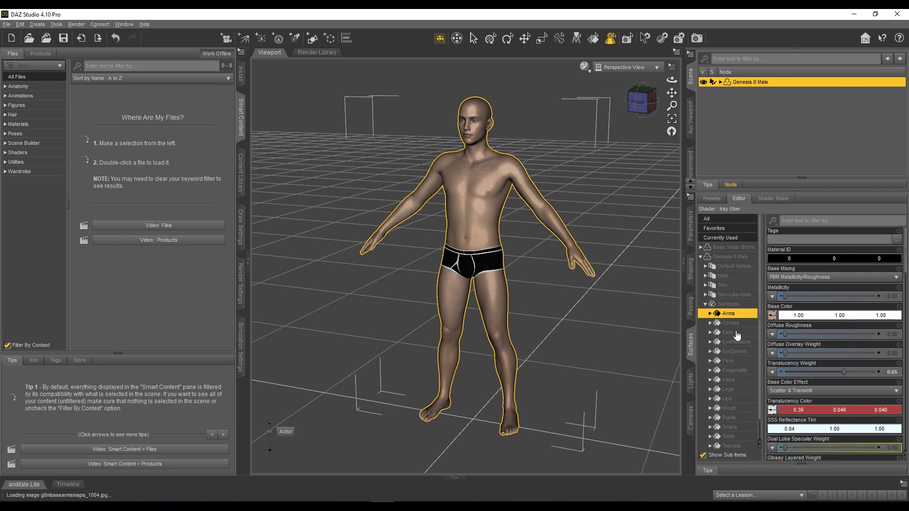
{"action": "left_click", "coordinate": [735, 333]}
- Browse for the Ears surface's Base Color image and copy the path of its malebase texture folder
{"action": "mouse_move", "coordinate": [772, 317]}
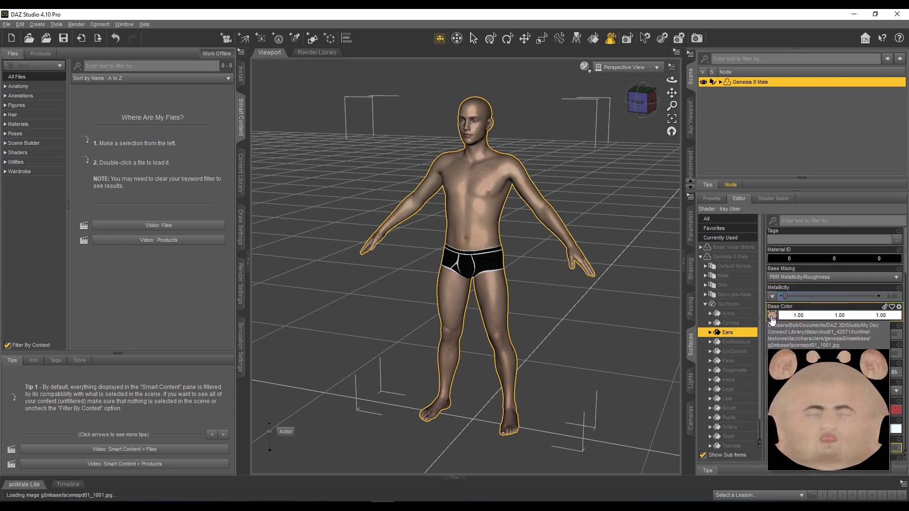
{"action": "left_click", "coordinate": [772, 318]}
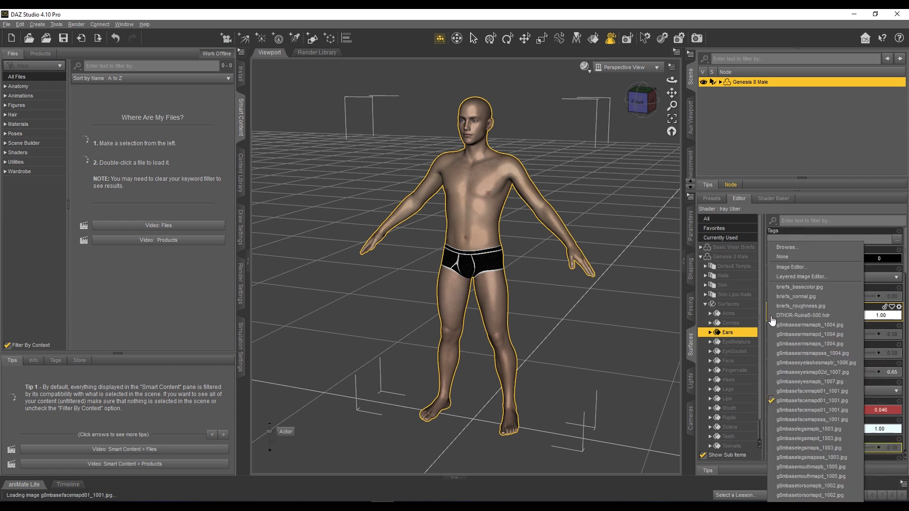
{"action": "left_click", "coordinate": [794, 249]}
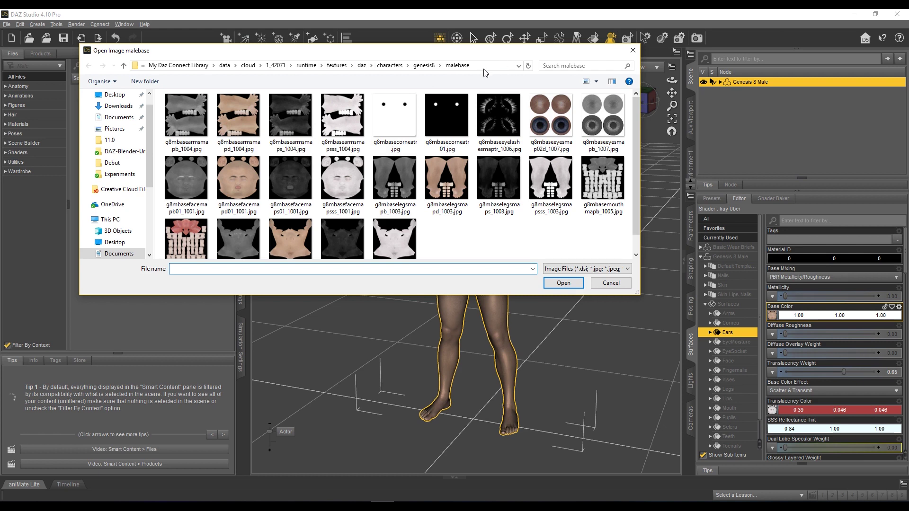
{"action": "left_click", "coordinate": [502, 65]}
{"action": "right_click", "coordinate": [341, 66]}
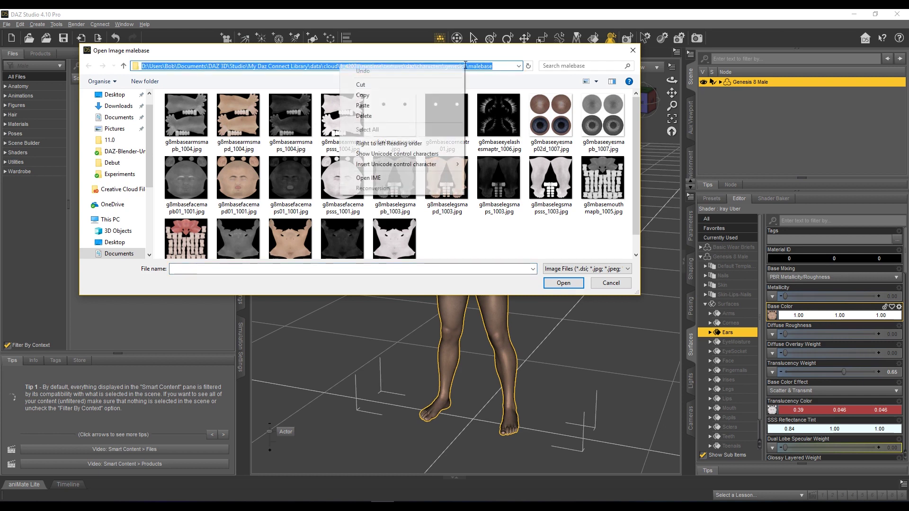
{"action": "left_click", "coordinate": [383, 96]}
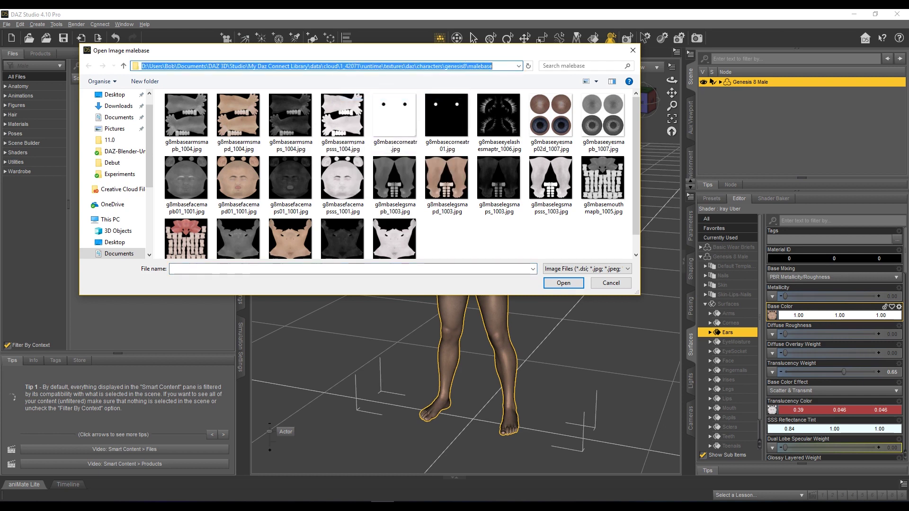
- Open the copied malebase folder path in File Explorer and close the DAZ Studio image browser
{"action": "key", "text": "alt+Tab"}
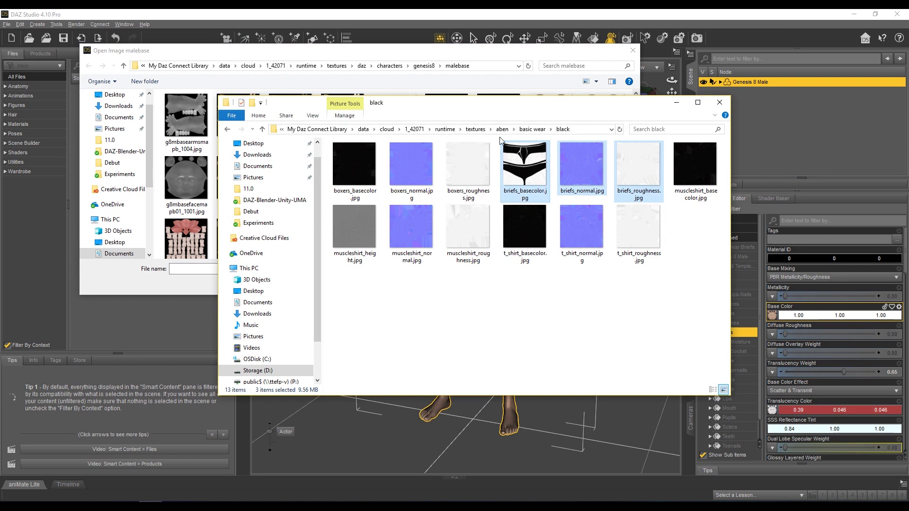
{"action": "left_click", "coordinate": [439, 129]}
{"action": "right_click", "coordinate": [439, 129]}
{"action": "left_click", "coordinate": [588, 131]}
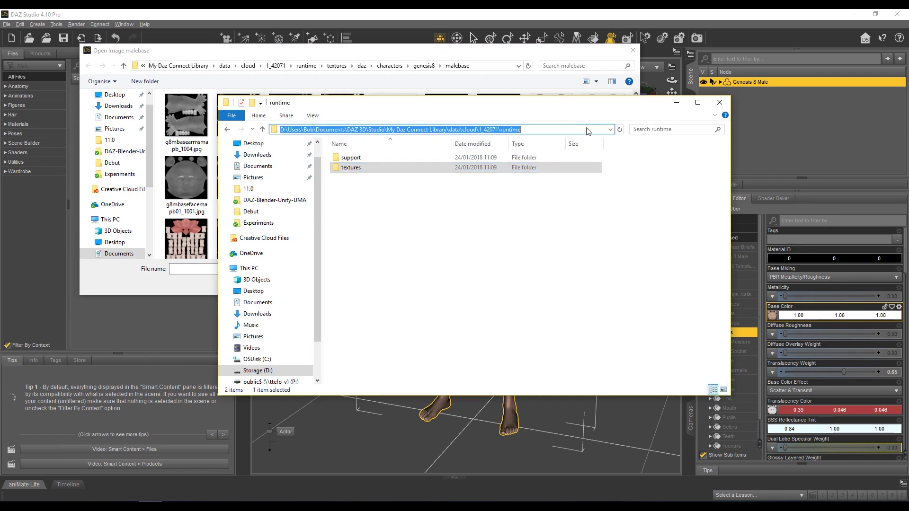
{"action": "right_click", "coordinate": [581, 133]}
{"action": "left_click", "coordinate": [491, 169]}
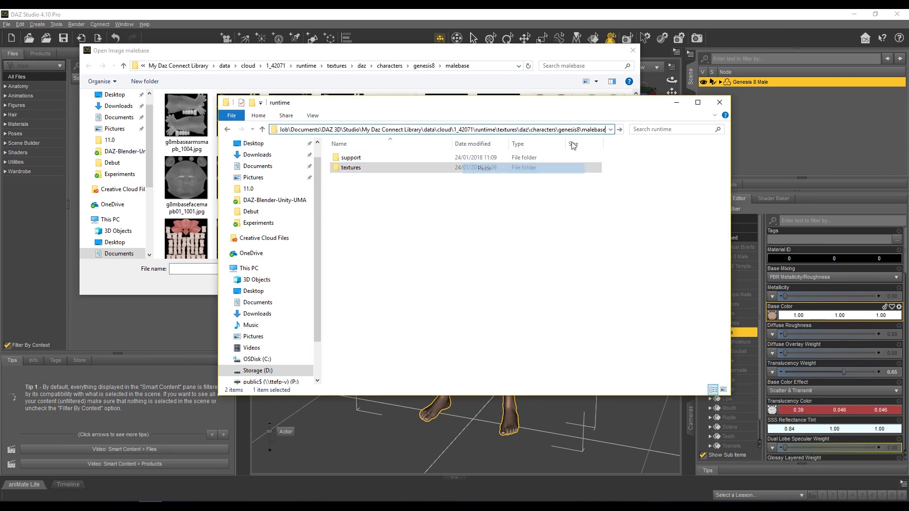
{"action": "left_click", "coordinate": [619, 129]}
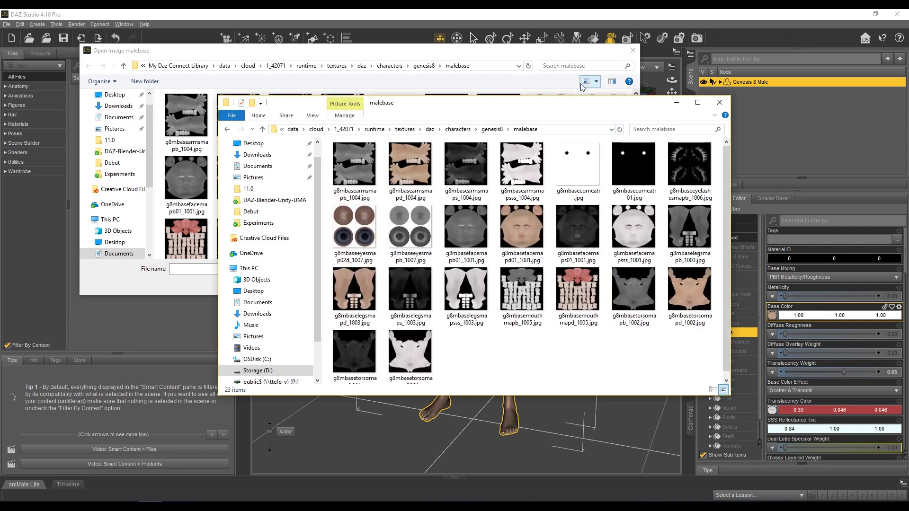
{"action": "left_click", "coordinate": [632, 50]}
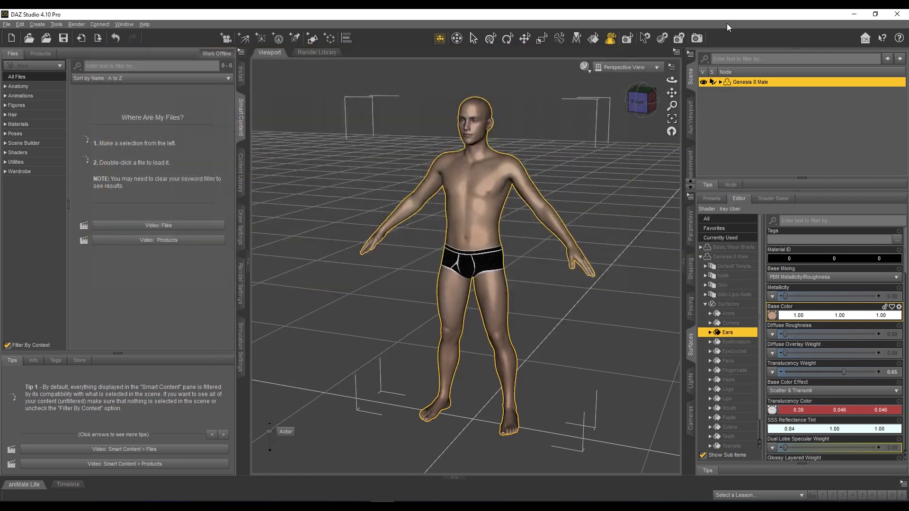
- Switch to Unity and import all the malebase texture images into the project's Raw/Textures folder
{"action": "left_click", "coordinate": [853, 13]}
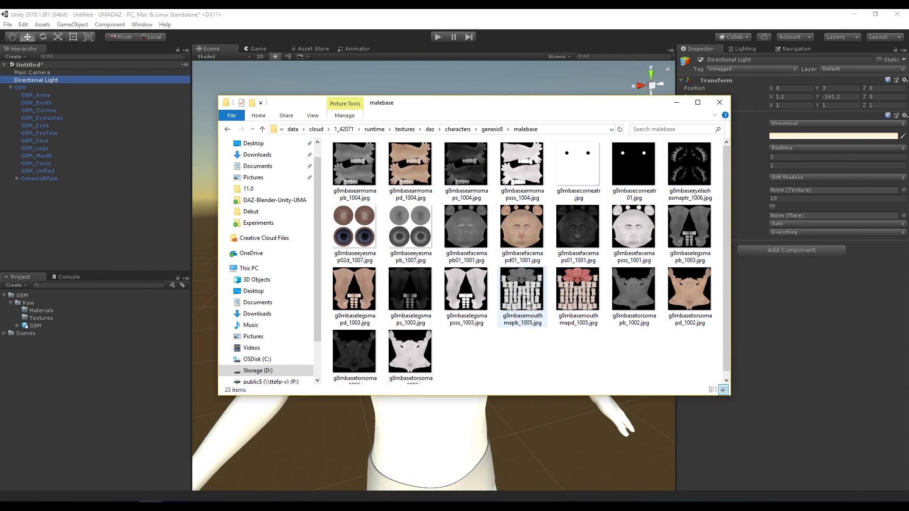
{"action": "left_click", "coordinate": [529, 303]}
{"action": "key", "text": "ctrl+a"}
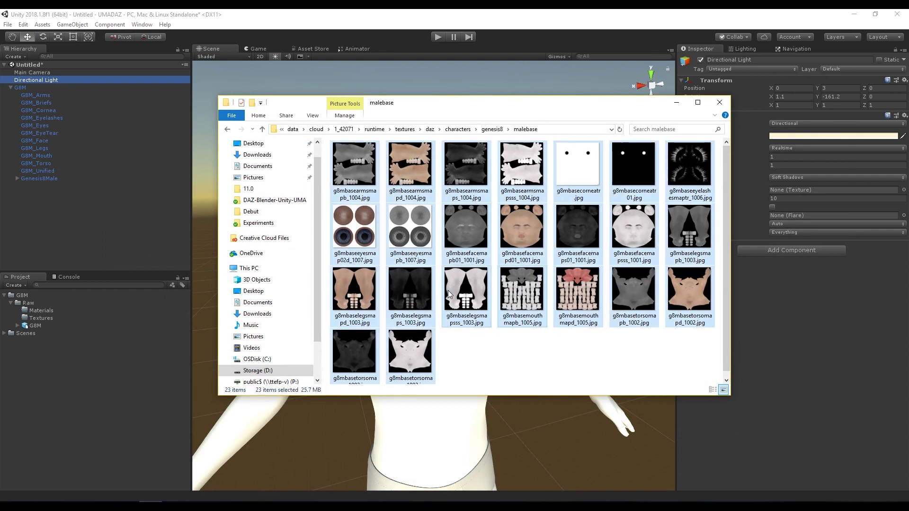
{"action": "left_click_drag", "start_coordinate": [417, 287], "coordinate": [47, 319]}
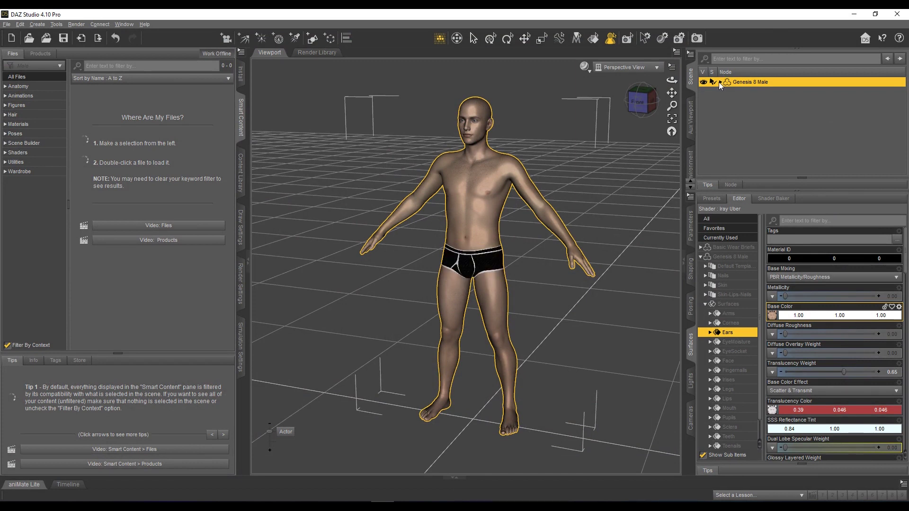
- In DAZ Studio, collapse the Genesis 8 Male surfaces and show the Base properties of the Basic Wear Briefs' Briefs surface
{"action": "left_click", "coordinate": [700, 256]}
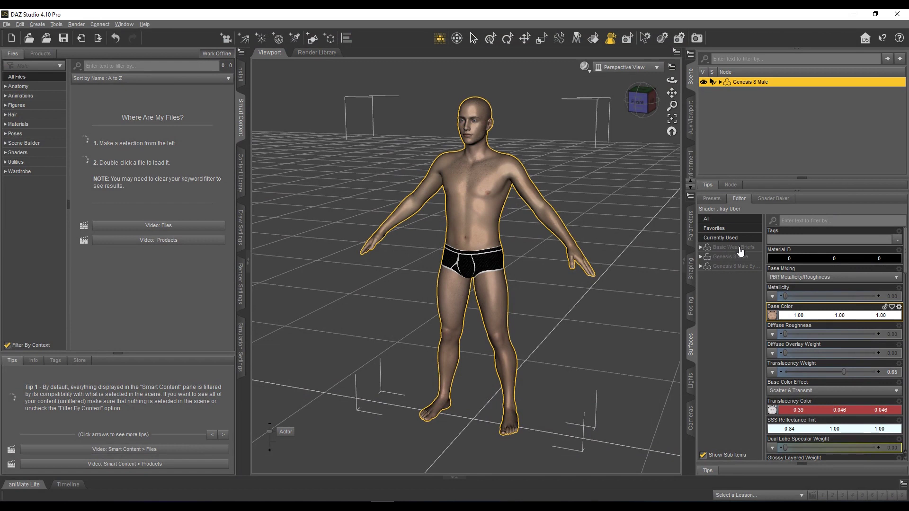
{"action": "left_click", "coordinate": [700, 247]}
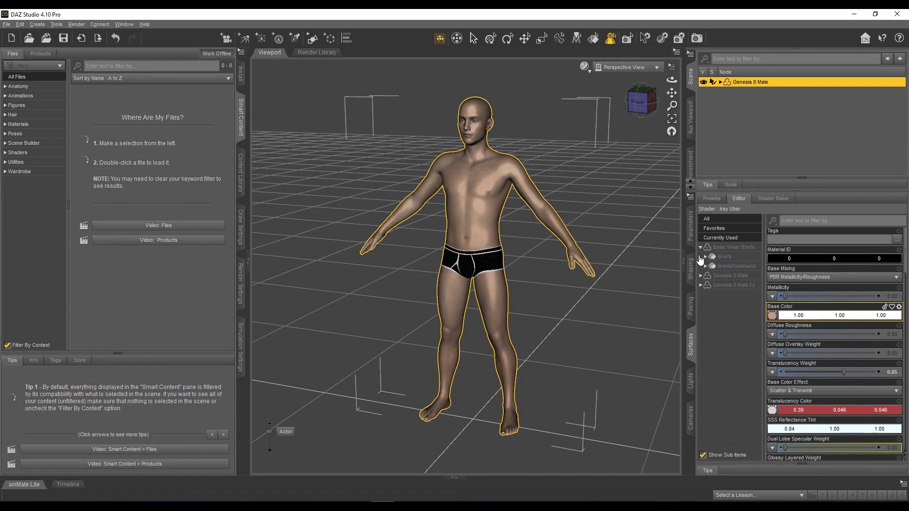
{"action": "left_click", "coordinate": [713, 257]}
{"action": "left_click", "coordinate": [705, 257]}
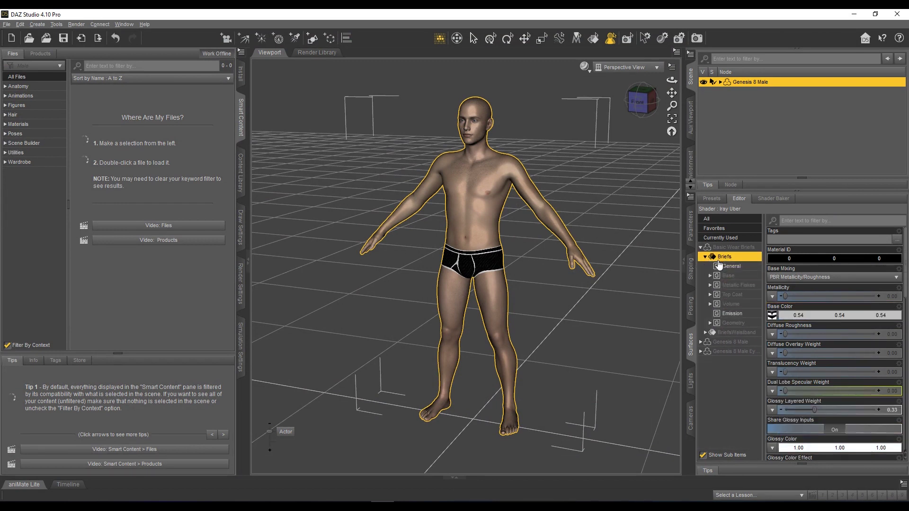
{"action": "left_click", "coordinate": [726, 277]}
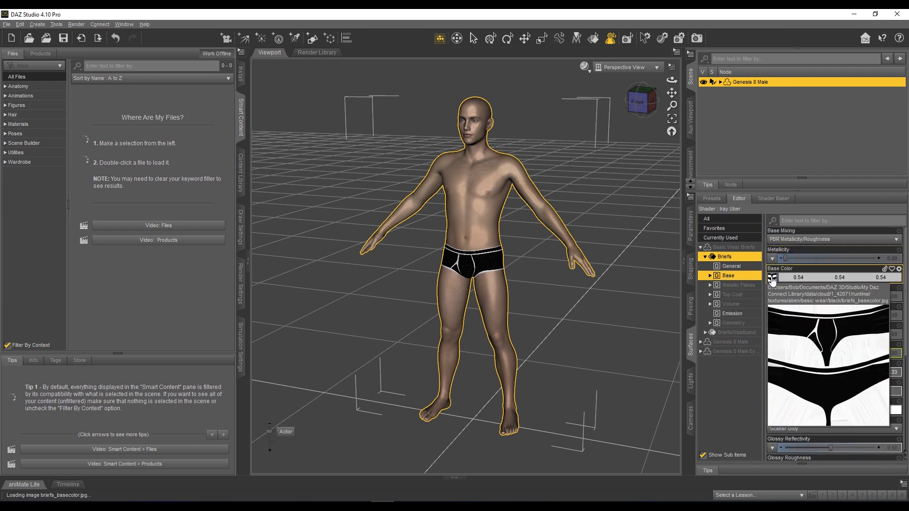
- Browse for the Briefs surface's Base Color image, copy the path of its black texture folder, and close the image browser without changing the image
{"action": "left_click", "coordinate": [772, 279]}
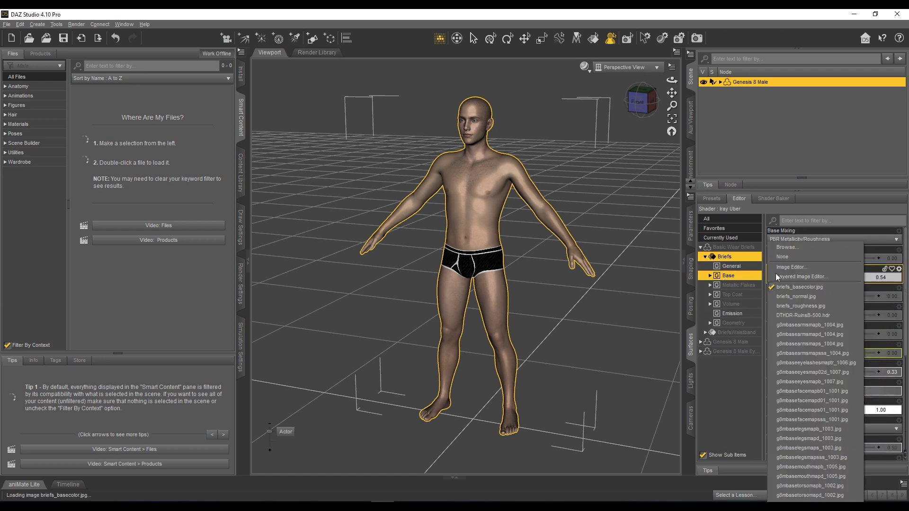
{"action": "left_click", "coordinate": [802, 246]}
{"action": "left_click", "coordinate": [493, 67]}
{"action": "right_click", "coordinate": [487, 67]}
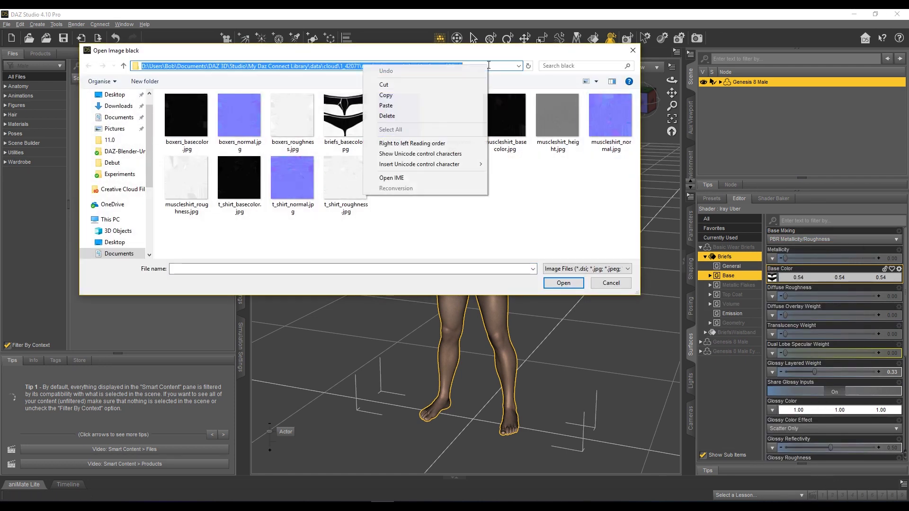
{"action": "left_click", "coordinate": [410, 96]}
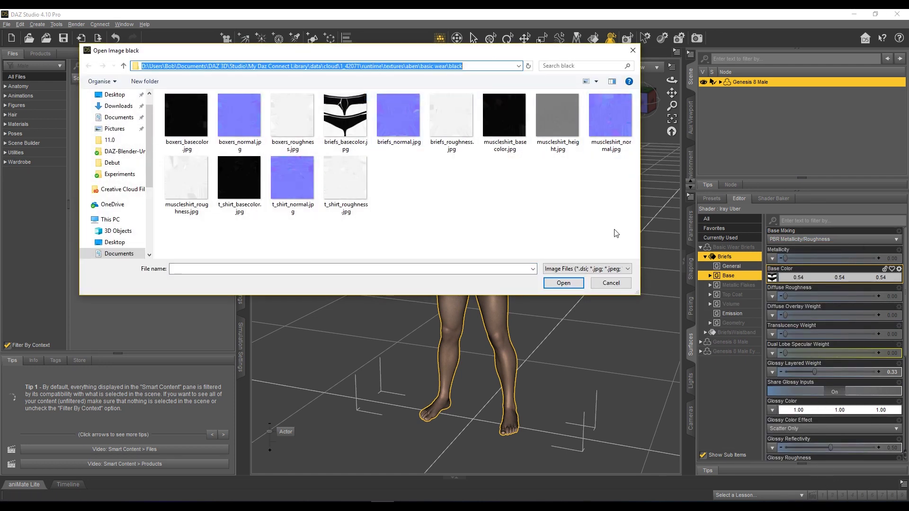
{"action": "left_click", "coordinate": [610, 283]}
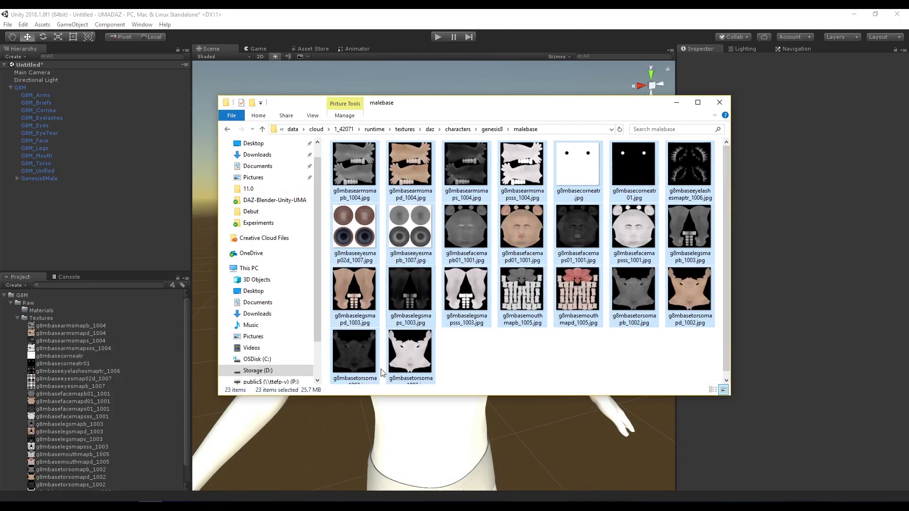
- Open the copied basic wear\black texture folder path in File Explorer over Unity
{"action": "left_click", "coordinate": [558, 129]}
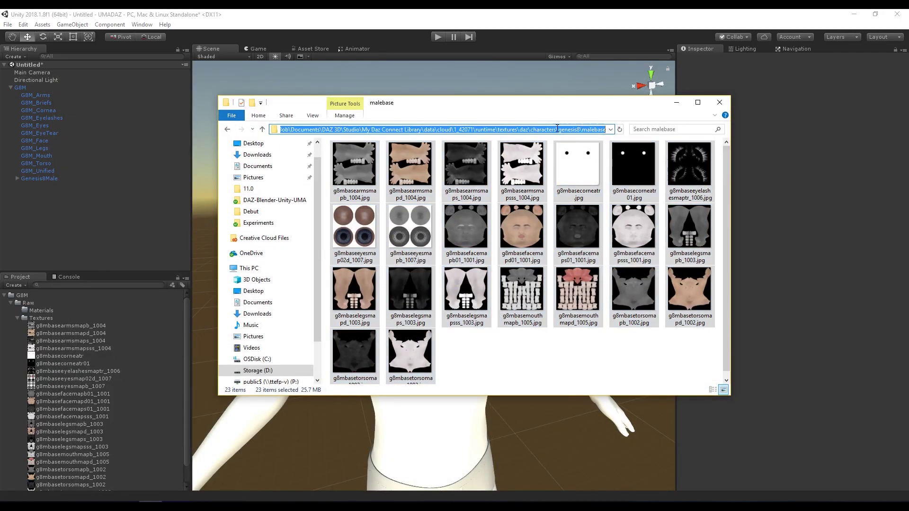
{"action": "right_click", "coordinate": [588, 129]}
{"action": "left_click", "coordinate": [507, 171]}
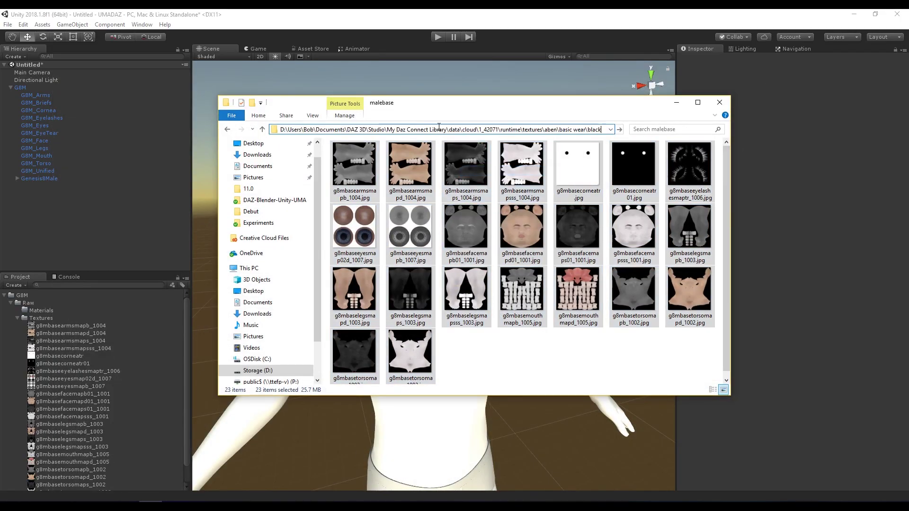
{"action": "left_click", "coordinate": [619, 130]}
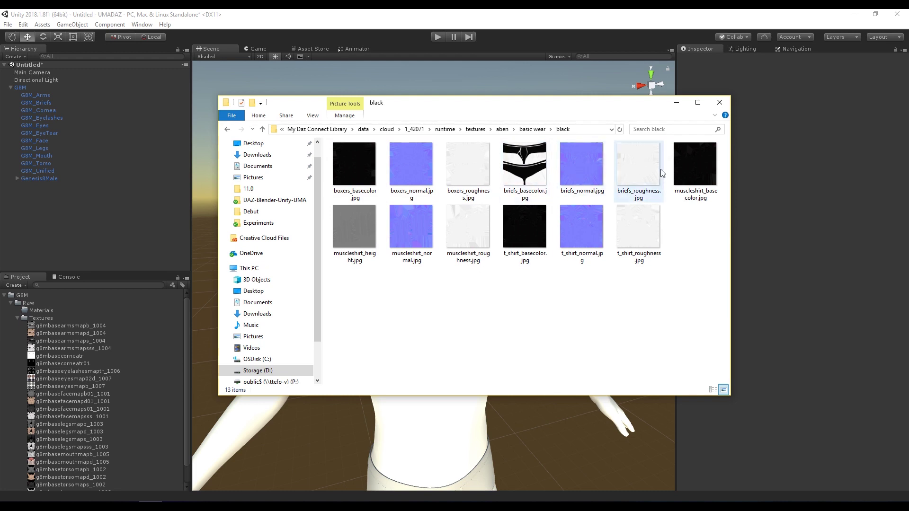
- Import briefs_basecolor.jpg, briefs_normal.jpg and briefs_roughness.jpg into the Unity Textures folder, then close File Explorer and collapse the Textures folder
{"action": "left_click", "coordinate": [532, 166]}
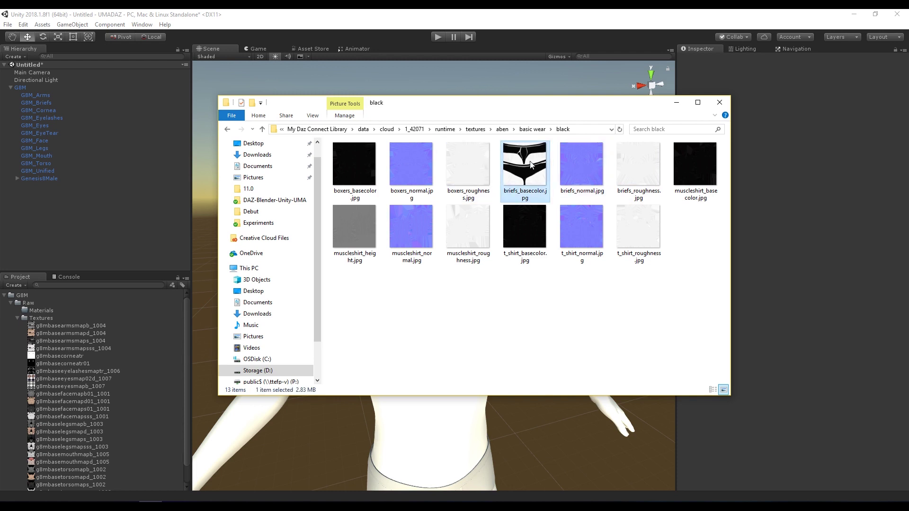
{"action": "left_click", "coordinate": [585, 164], "text": "ctrl"}
{"action": "left_click", "coordinate": [630, 171], "text": "ctrl"}
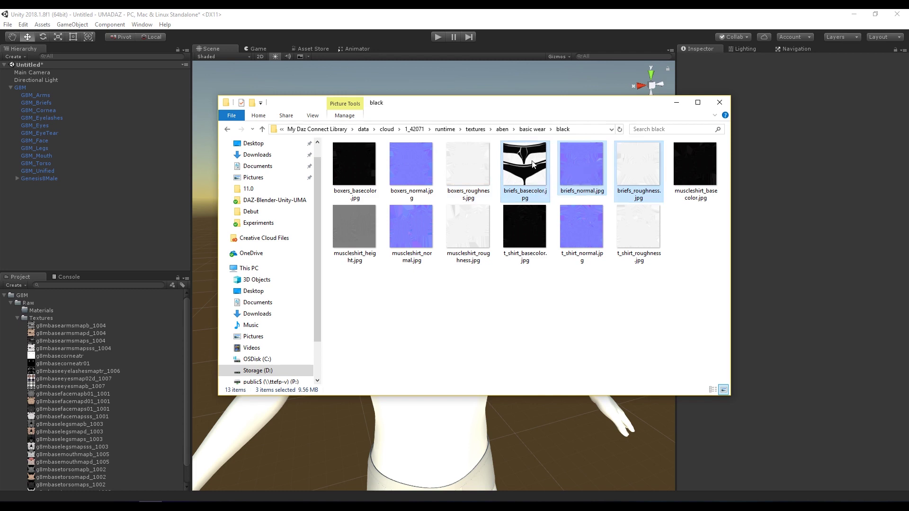
{"action": "left_click_drag", "start_coordinate": [533, 164], "coordinate": [47, 321]}
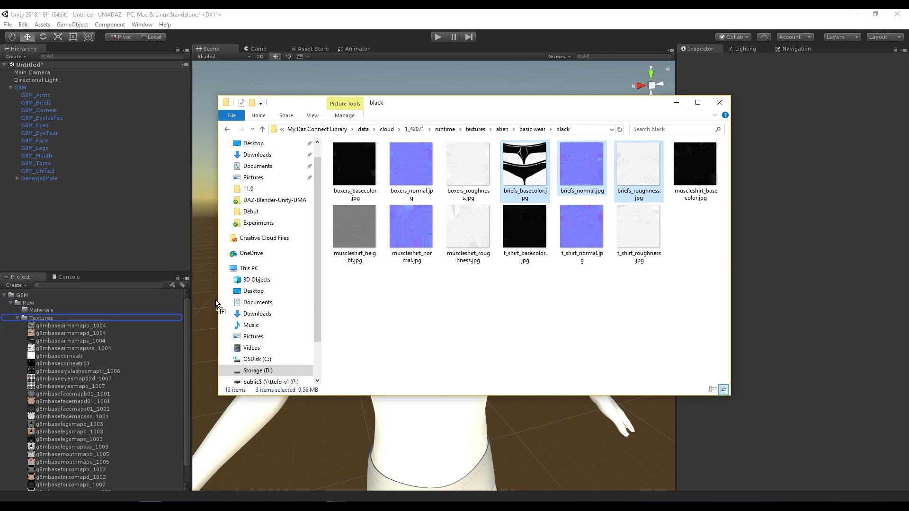
{"action": "left_click", "coordinate": [718, 104]}
{"action": "left_click", "coordinate": [17, 318]}
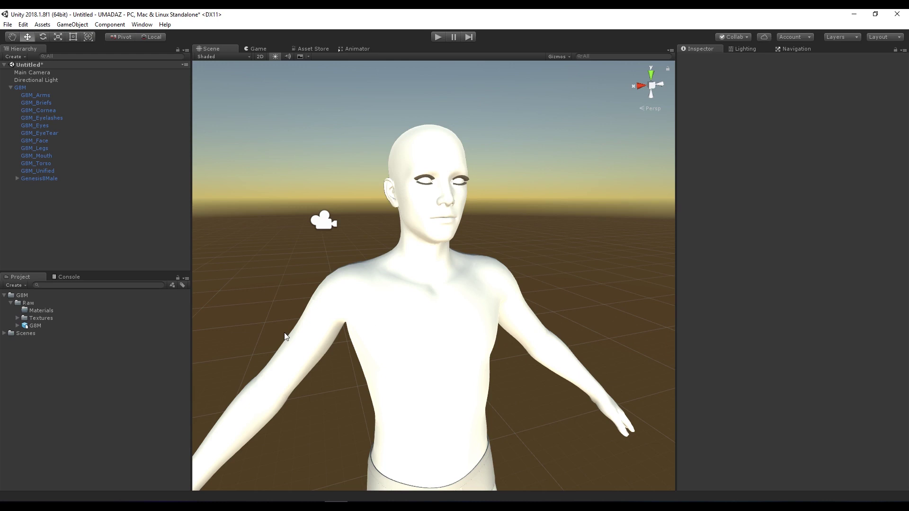
- Extract the G8M model's embedded materials into the project's Materials folder under Raw
{"action": "left_click", "coordinate": [35, 326]}
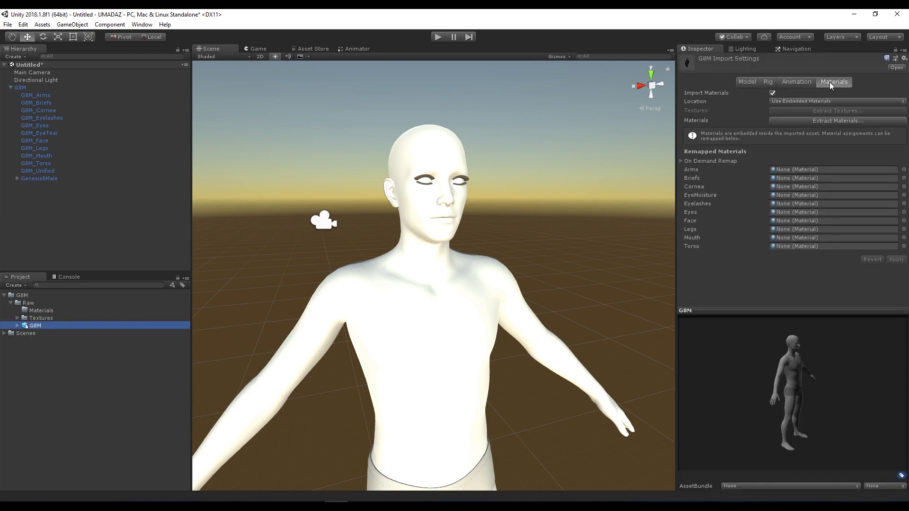
{"action": "left_click", "coordinate": [824, 122]}
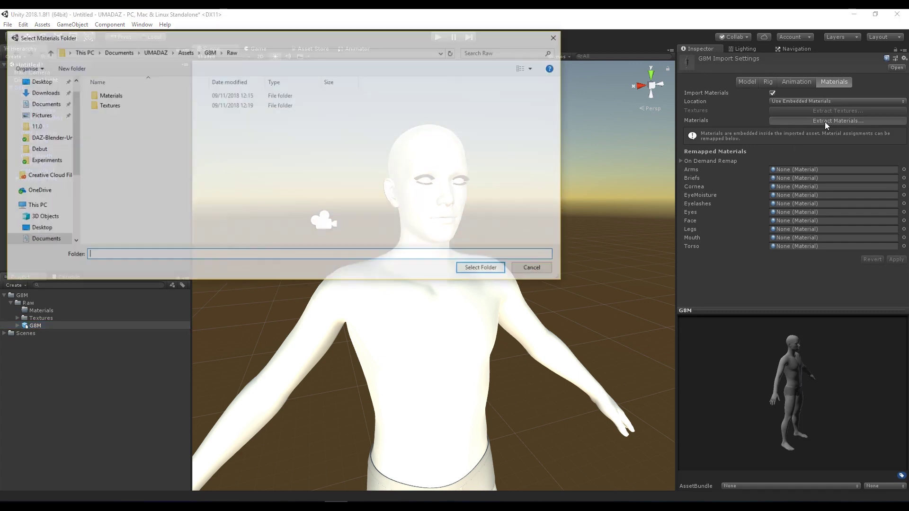
{"action": "left_click", "coordinate": [112, 97]}
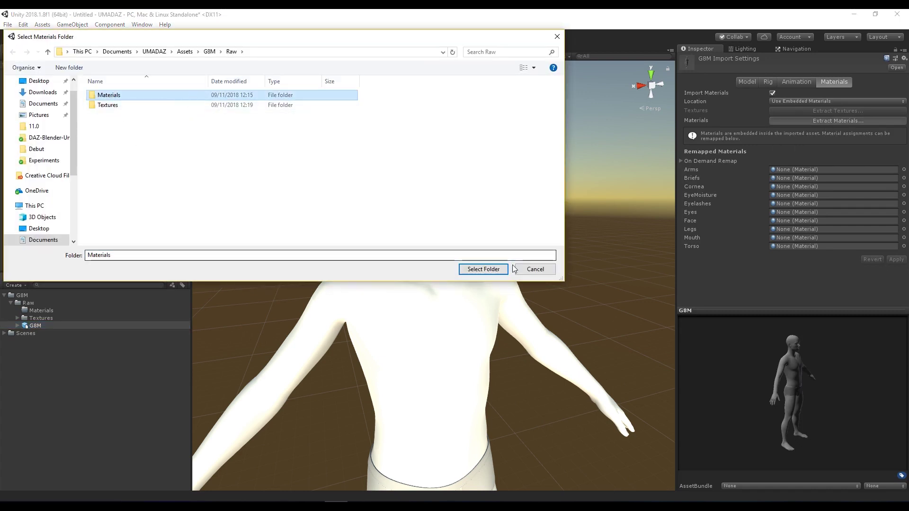
{"action": "left_click", "coordinate": [483, 269]}
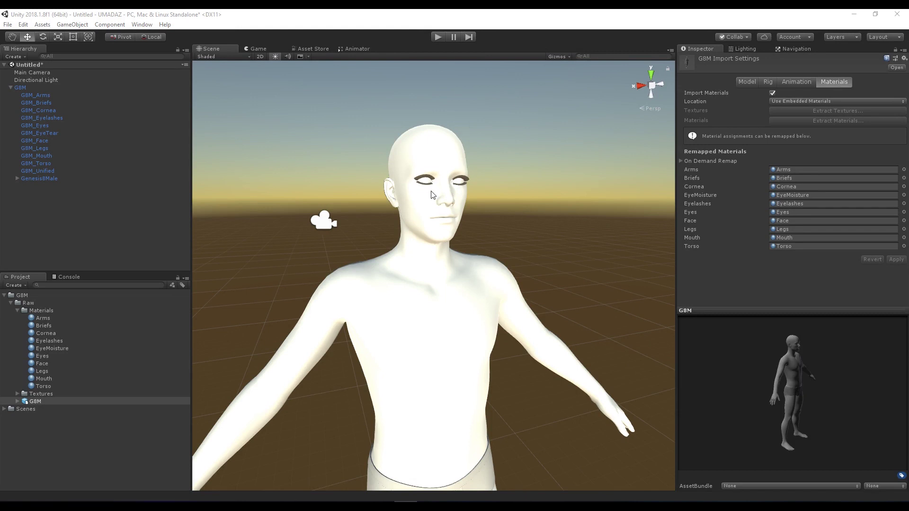
- Deactivate the separate body-part meshes from G8M_Arms to G8M_Torso, leaving G8M_Unified active
{"action": "right_click_drag", "start_coordinate": [507, 221], "coordinate": [589, 196], "text": "alt"}
{"action": "middle_click_drag", "start_coordinate": [590, 196], "coordinate": [589, 207]}
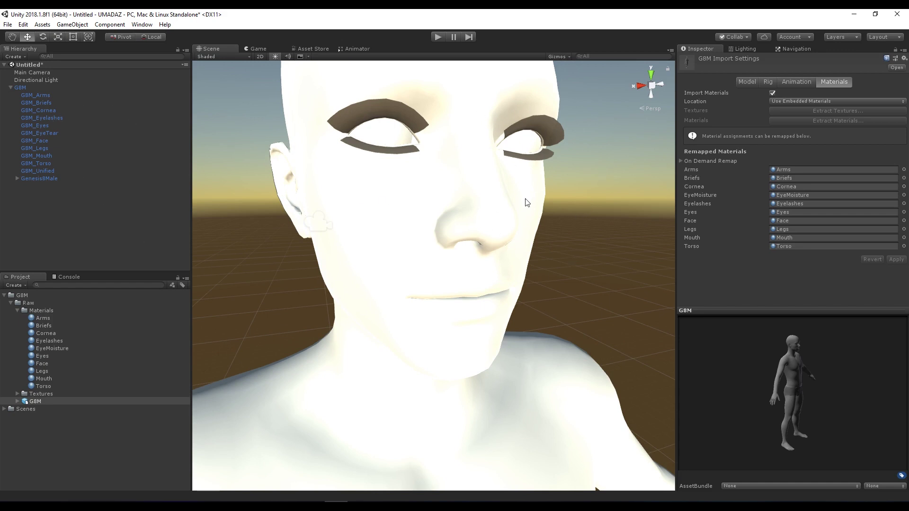
{"action": "left_click", "coordinate": [30, 95]}
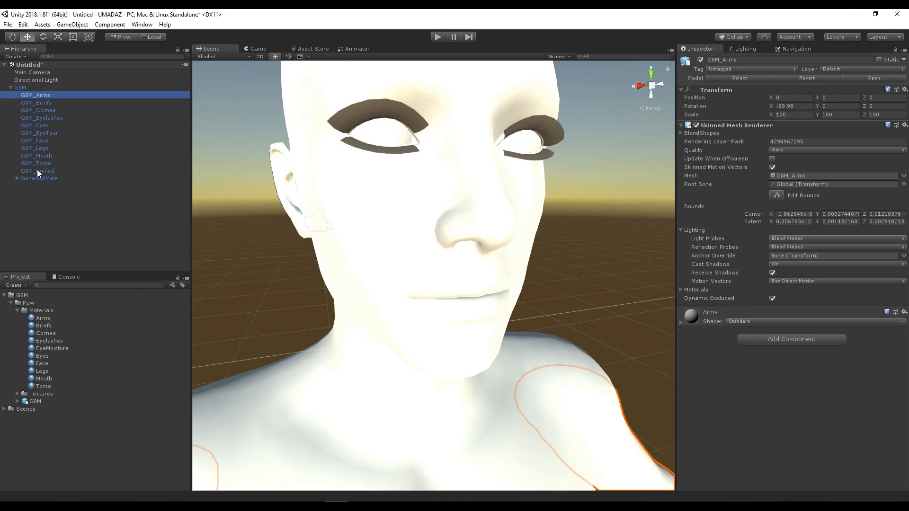
{"action": "left_click", "coordinate": [44, 164], "text": "shift"}
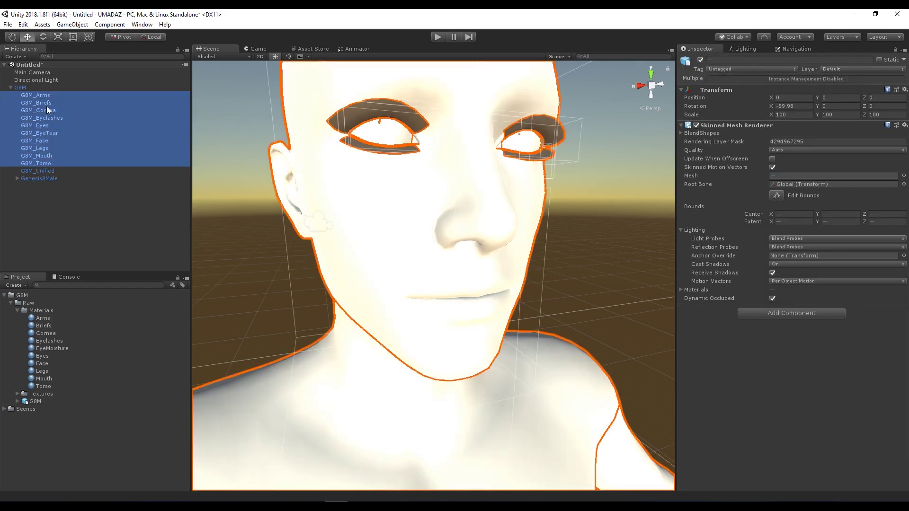
{"action": "left_click", "coordinate": [700, 59]}
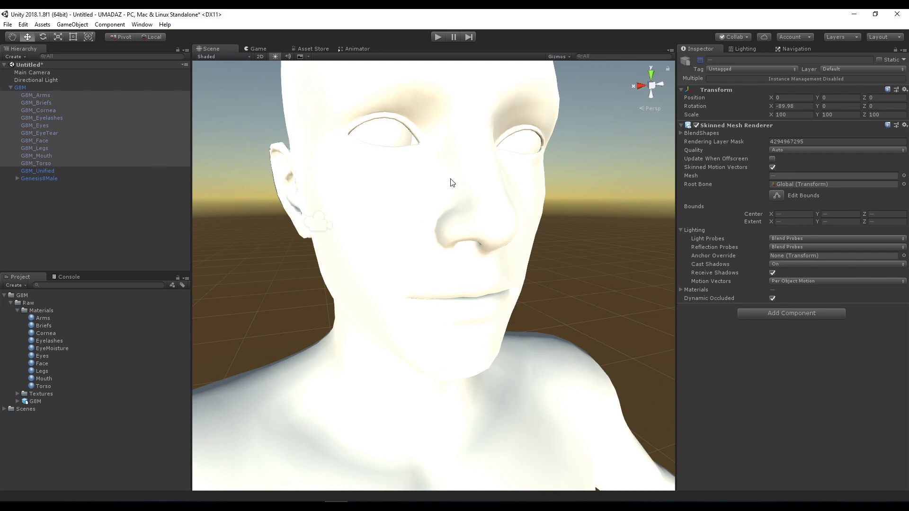
- Expand the Textures folder and switch all ten materials from Arms to Torso to the Standard (Specular setup) shader
{"action": "left_click", "coordinate": [42, 364]}
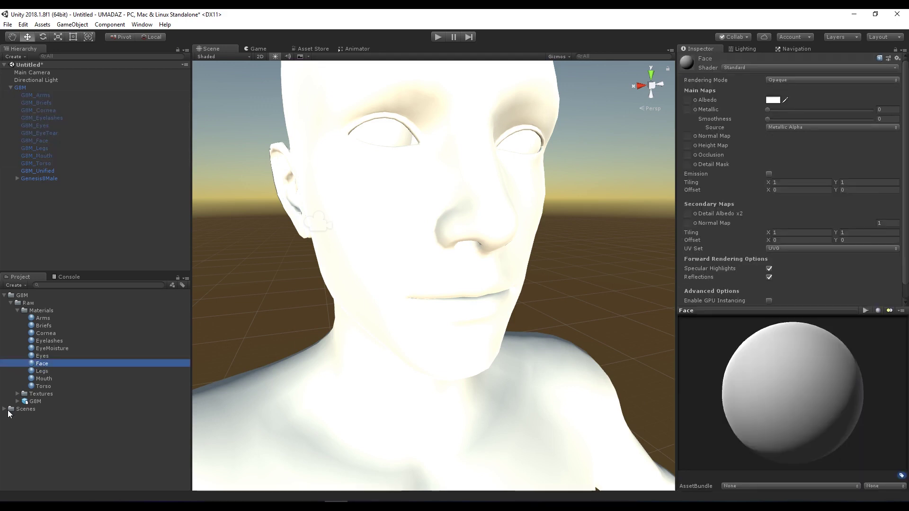
{"action": "left_click", "coordinate": [17, 394]}
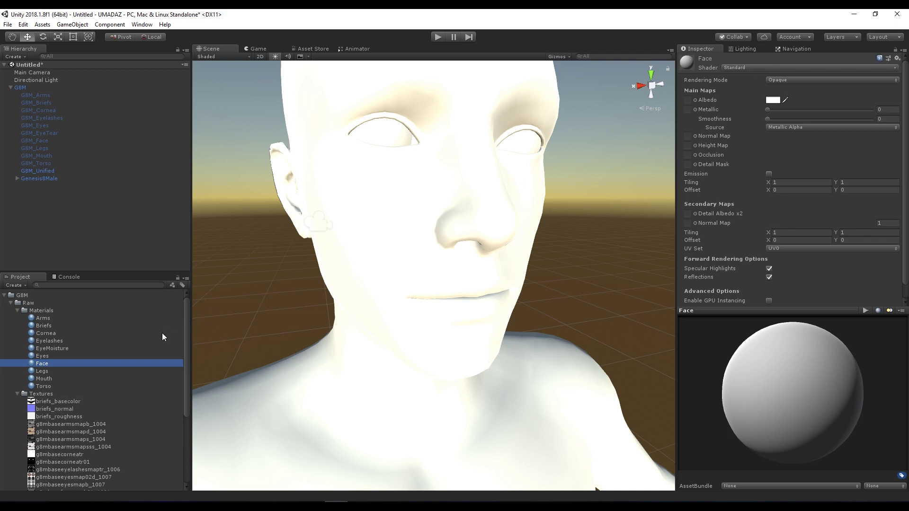
{"action": "left_click", "coordinate": [45, 319]}
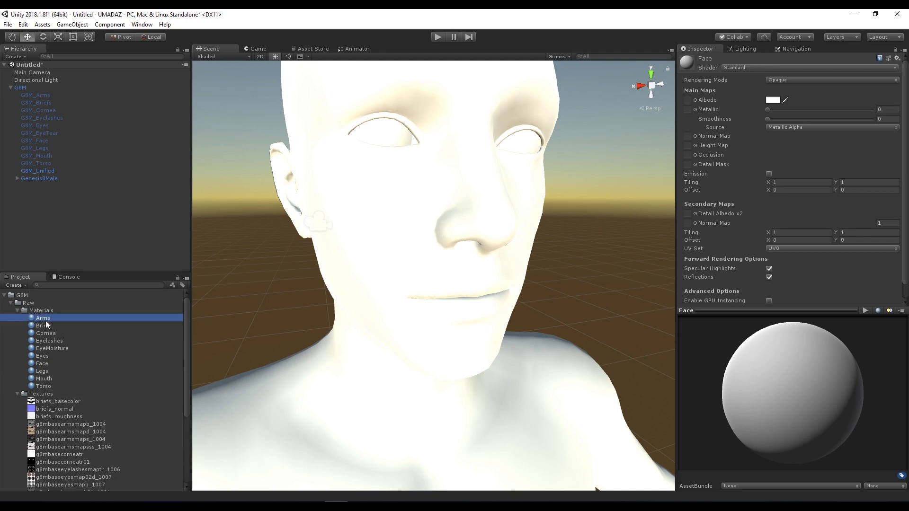
{"action": "left_click", "coordinate": [44, 386], "text": "shift"}
{"action": "left_click", "coordinate": [745, 73]}
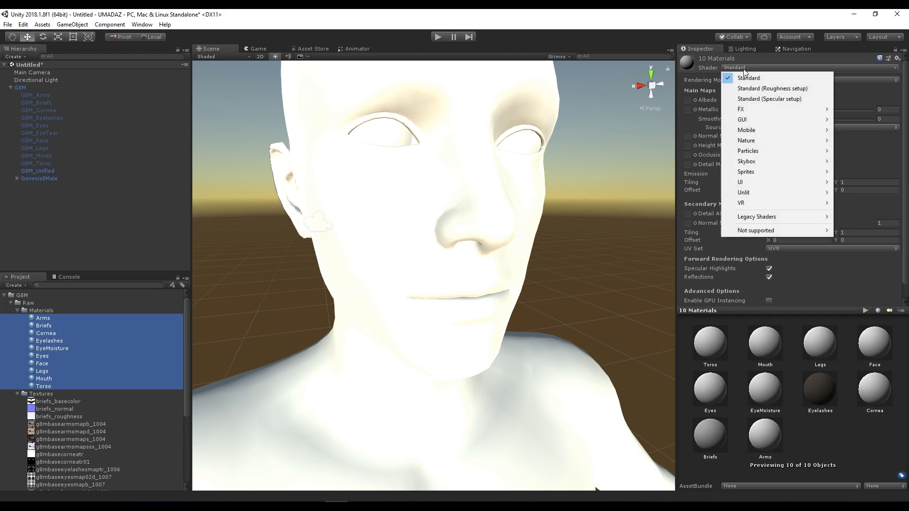
{"action": "left_click", "coordinate": [762, 97]}
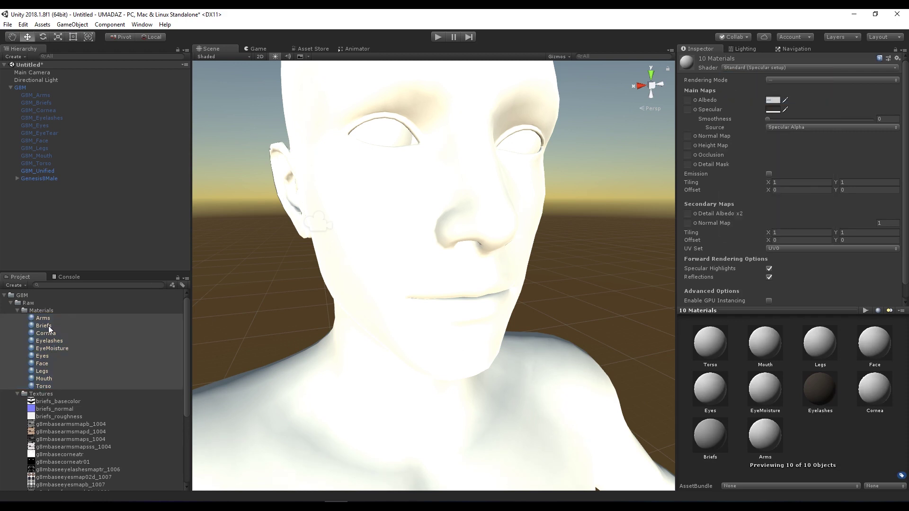
- Assign the face skin colour texture as the Face material's Albedo and reimport g8mbasefacemapb01_1001 as a Normal map created from grayscale
{"action": "left_click", "coordinate": [42, 364]}
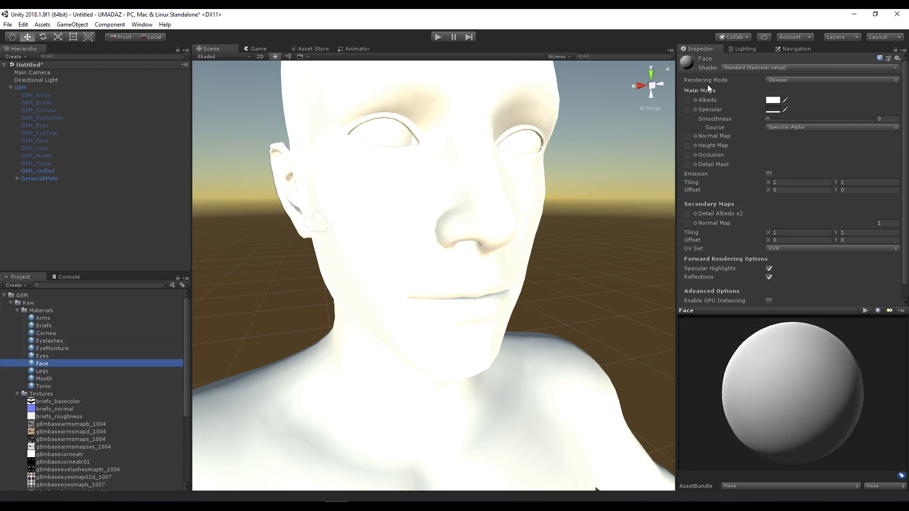
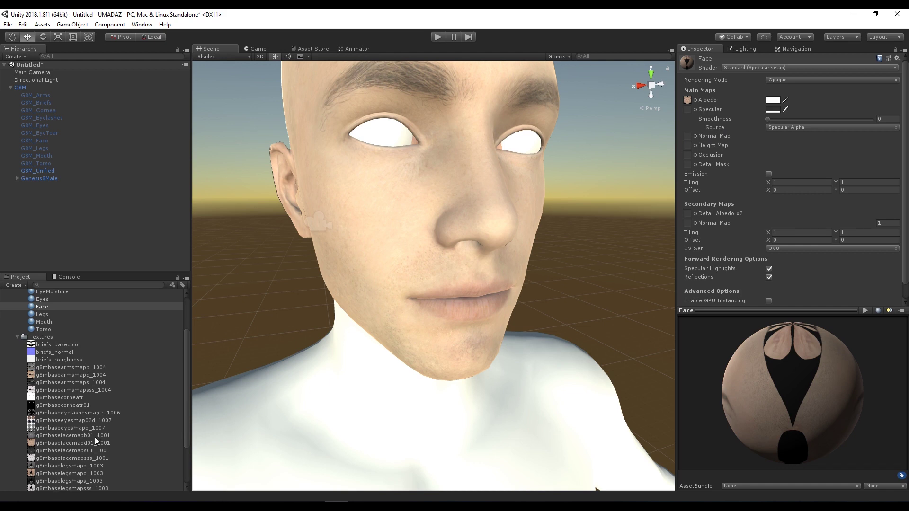
{"action": "left_click", "coordinate": [55, 436]}
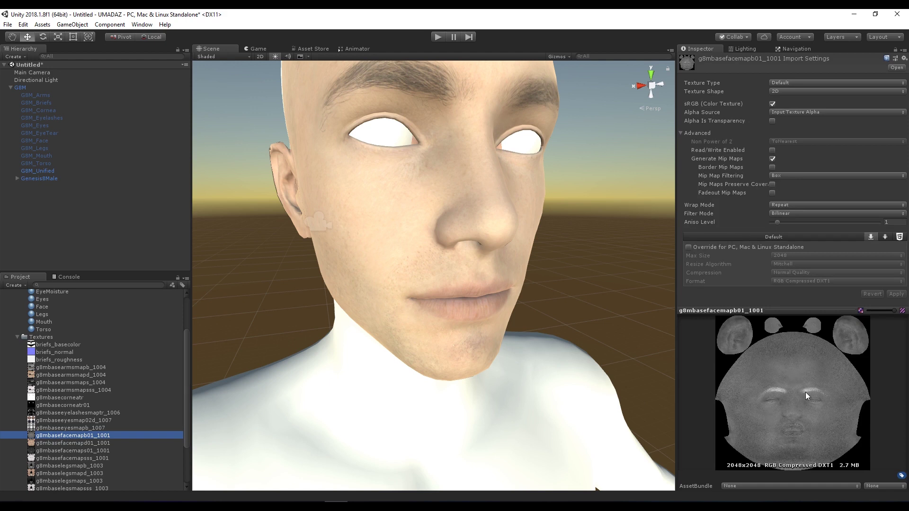
{"action": "left_click", "coordinate": [780, 83]}
{"action": "left_click", "coordinate": [782, 103]}
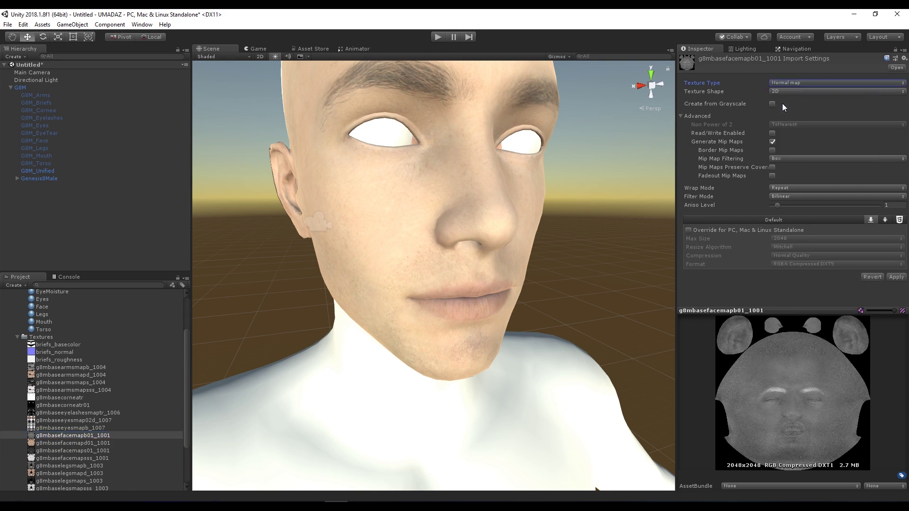
{"action": "left_click", "coordinate": [772, 103]}
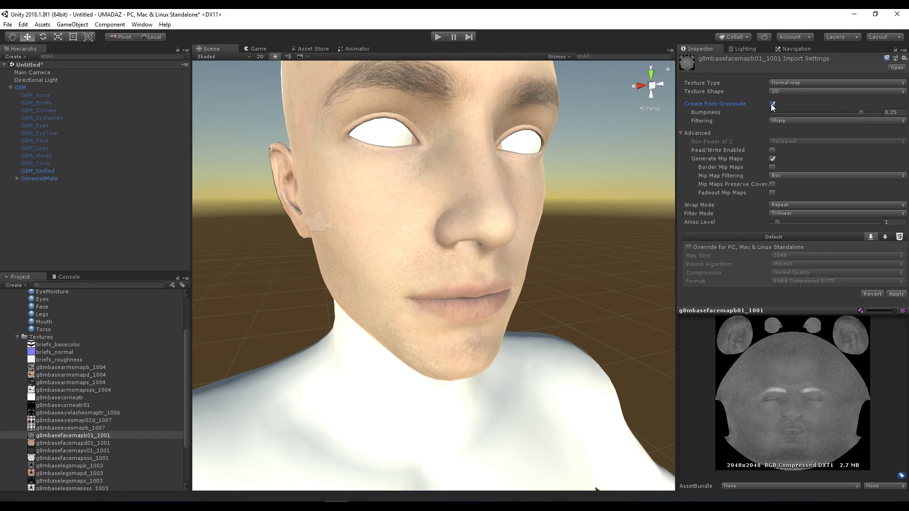
{"action": "left_click", "coordinate": [894, 294]}
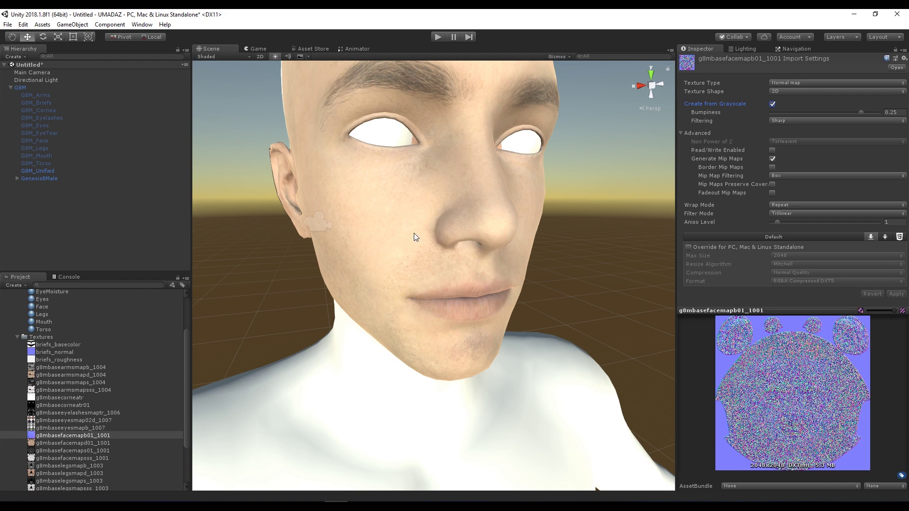
- Set the Bumpiness of g8mbasefacemapb01_1001 to 0.004 and apply the import settings
{"action": "left_click", "coordinate": [896, 113]}
{"action": "type", "text": "0..004"}
{"action": "key", "text": "BackSpace"}
{"action": "key", "text": "BackSpace"}
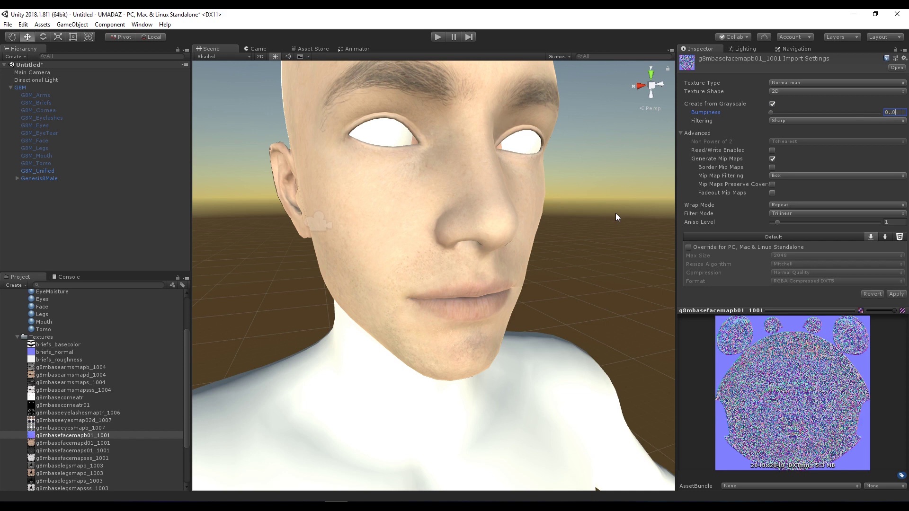
{"action": "type", "text": "004"}
{"action": "left_click", "coordinate": [896, 295]}
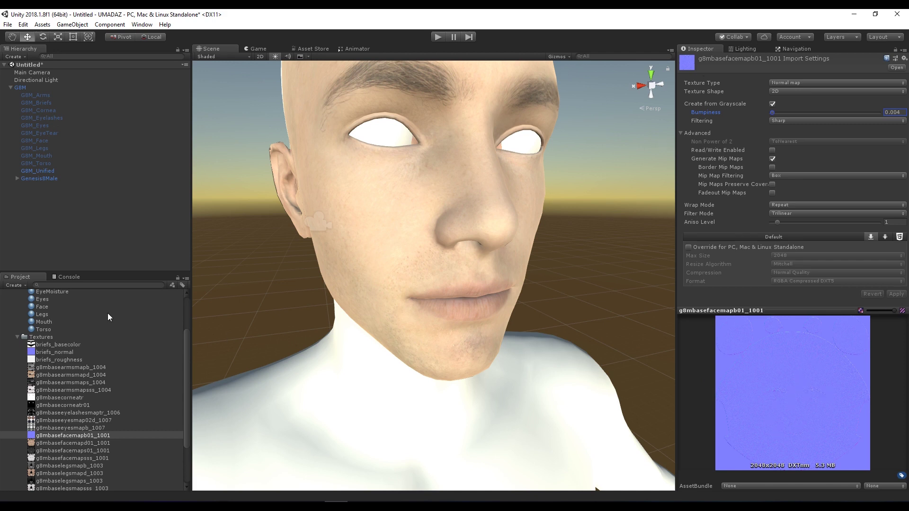
- Assign g8mbasefacemapb01_1001 as the Face material's Normal Map, and set the texture's Bumpiness to 0.005
{"action": "left_click", "coordinate": [42, 308]}
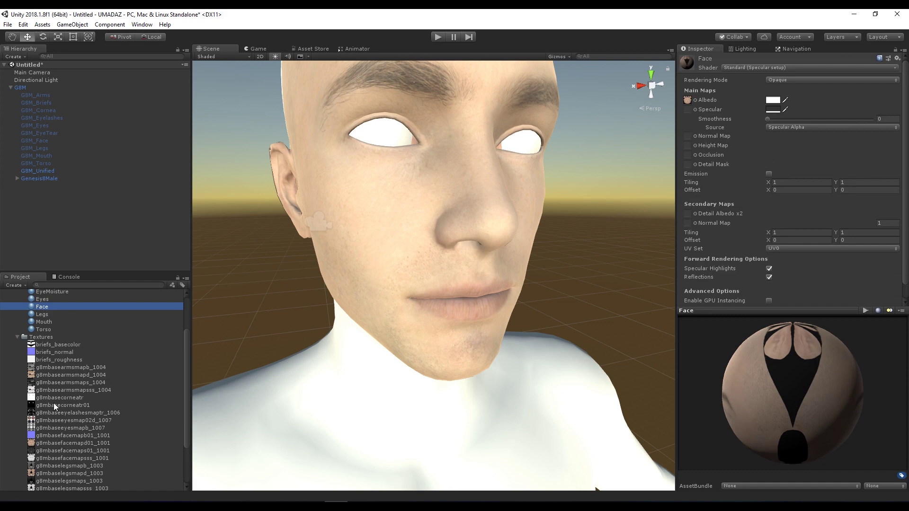
{"action": "left_click_drag", "start_coordinate": [47, 434], "coordinate": [689, 138]}
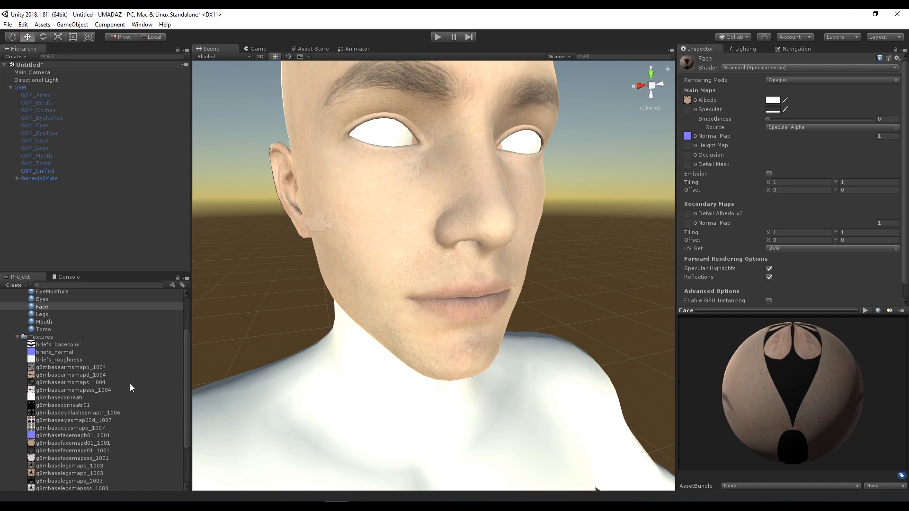
{"action": "left_click", "coordinate": [45, 436]}
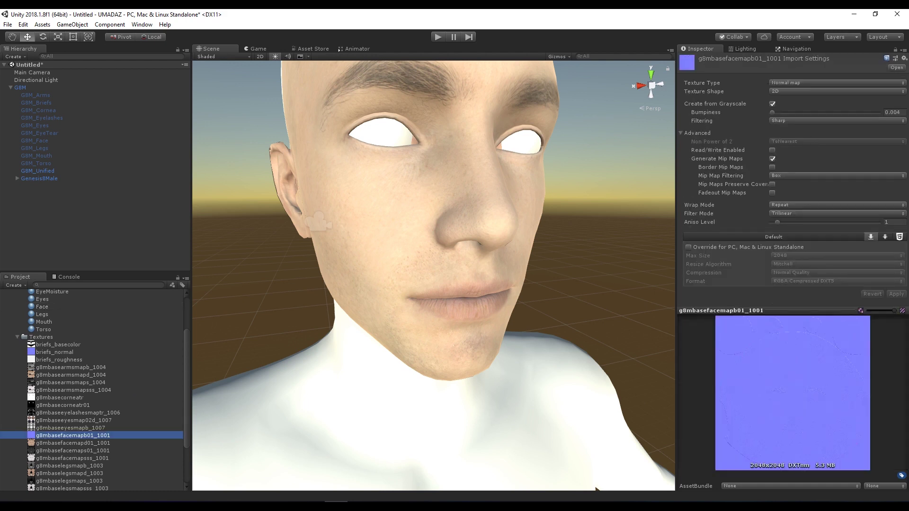
{"action": "left_click", "coordinate": [896, 113]}
{"action": "type", "text": "0.005"}
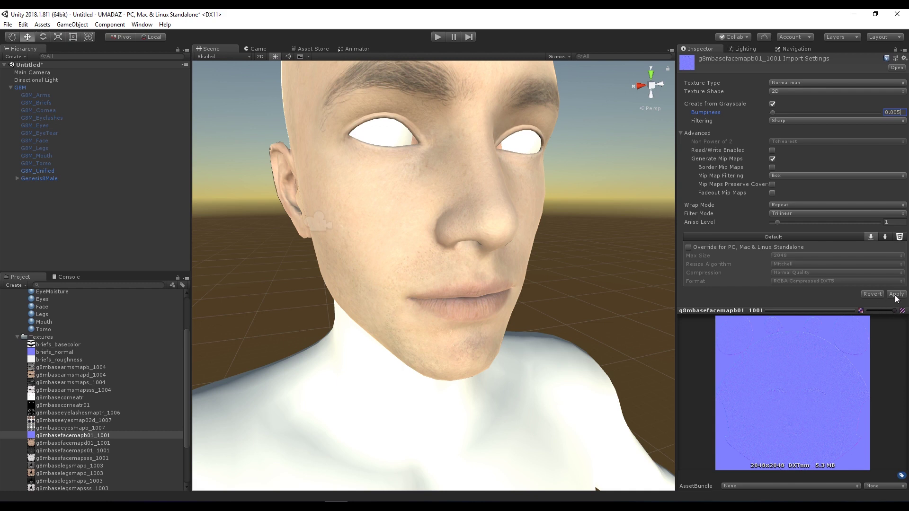
{"action": "left_click", "coordinate": [895, 294]}
{"action": "left_click", "coordinate": [50, 436]}
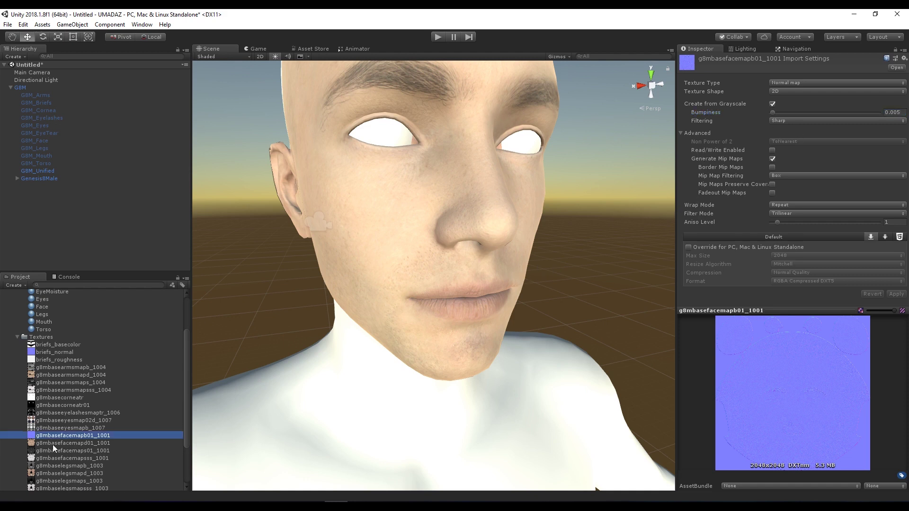
- Reimport g8mbasefacemaps01_1001 with Alpha Source From Gray Scale and Alpha Is Transparency enabled, and assign it as the Face material's Specular map
{"action": "left_click", "coordinate": [53, 445]}
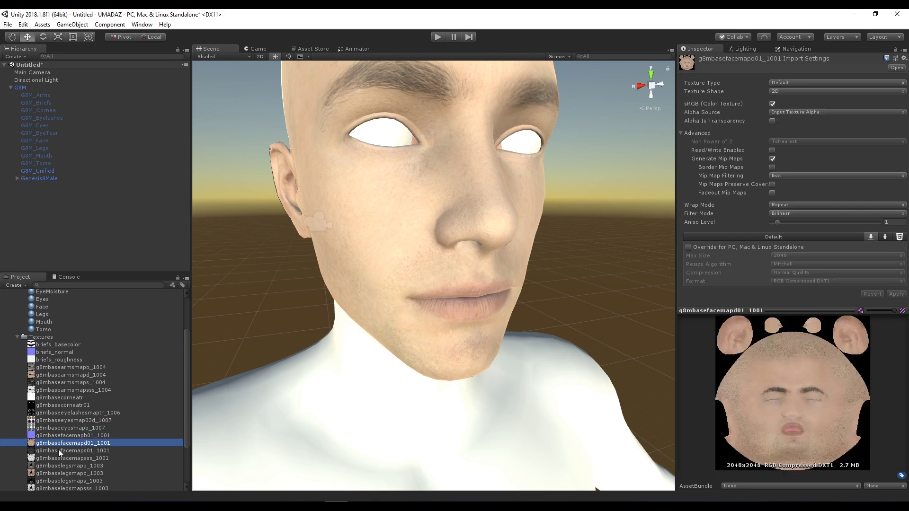
{"action": "left_click", "coordinate": [50, 451]}
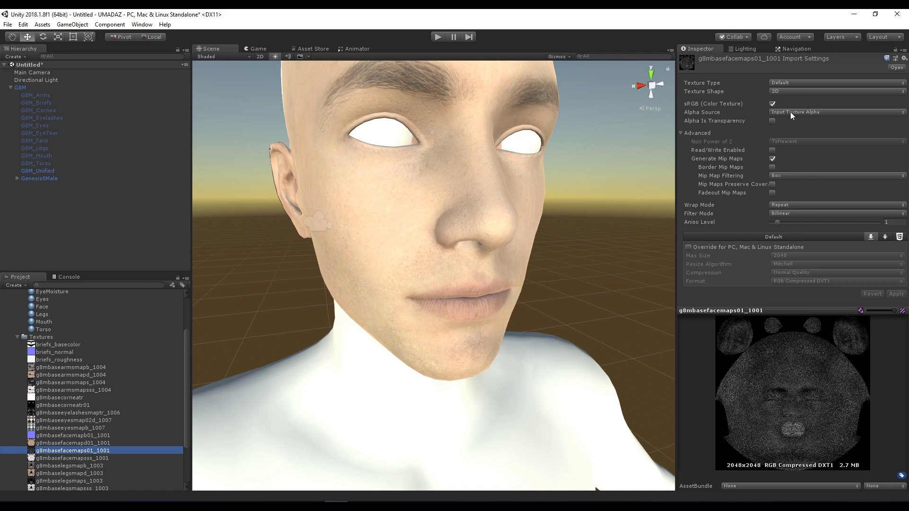
{"action": "left_click", "coordinate": [805, 113]}
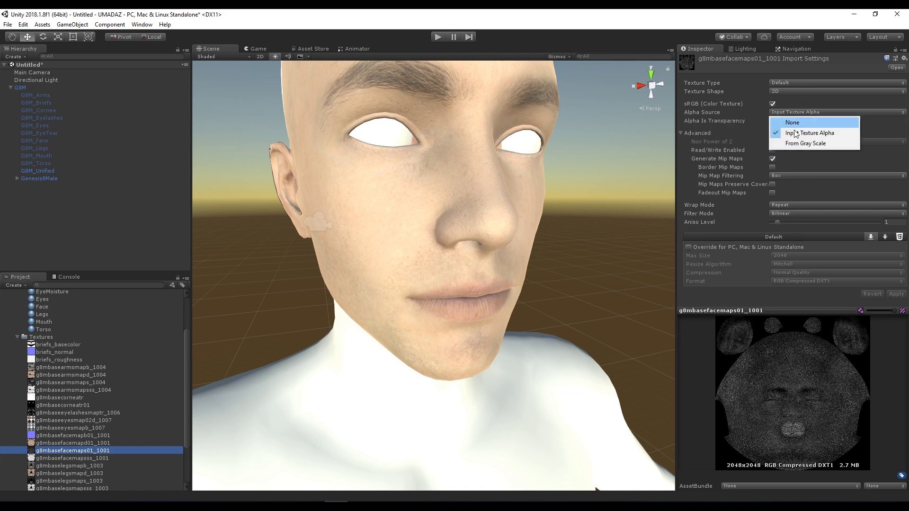
{"action": "left_click", "coordinate": [796, 142]}
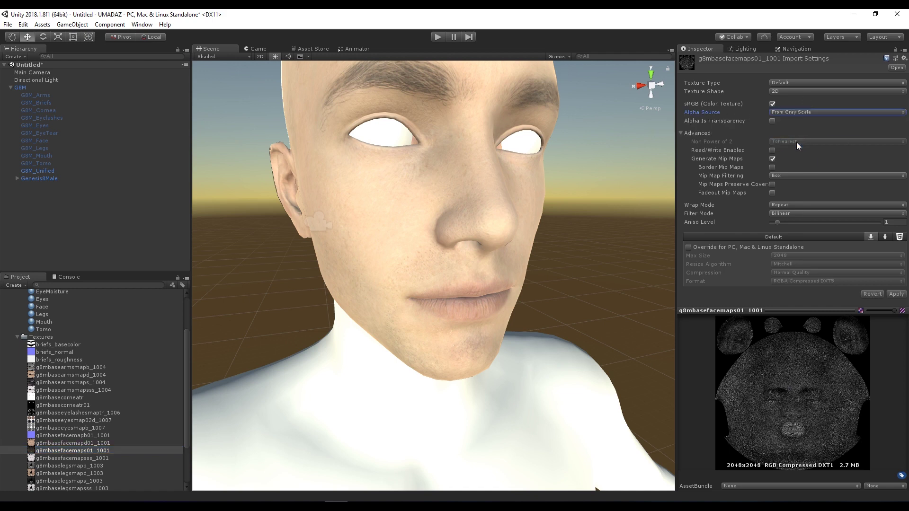
{"action": "left_click", "coordinate": [773, 121]}
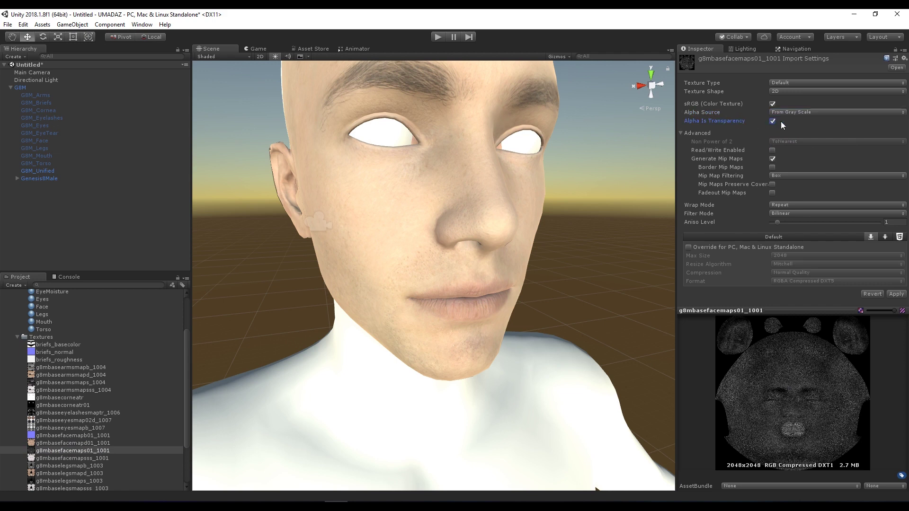
{"action": "left_click", "coordinate": [896, 295]}
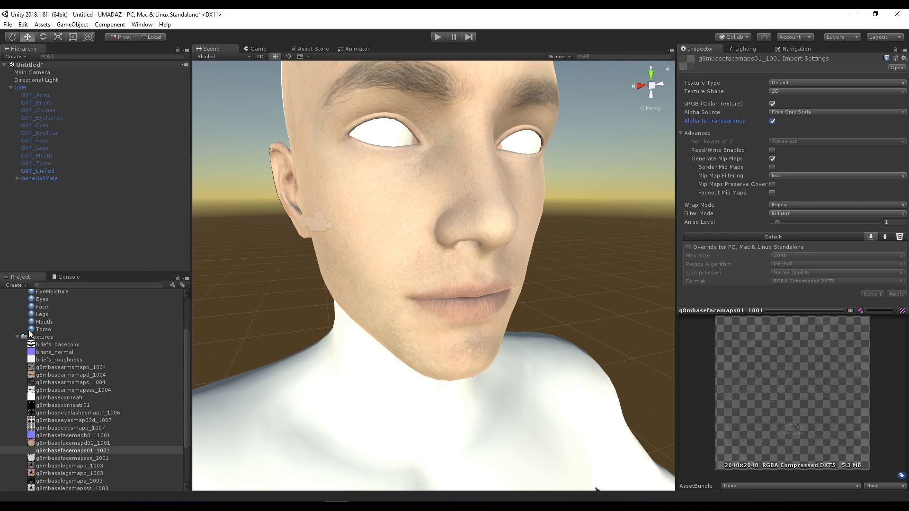
{"action": "left_click", "coordinate": [40, 307]}
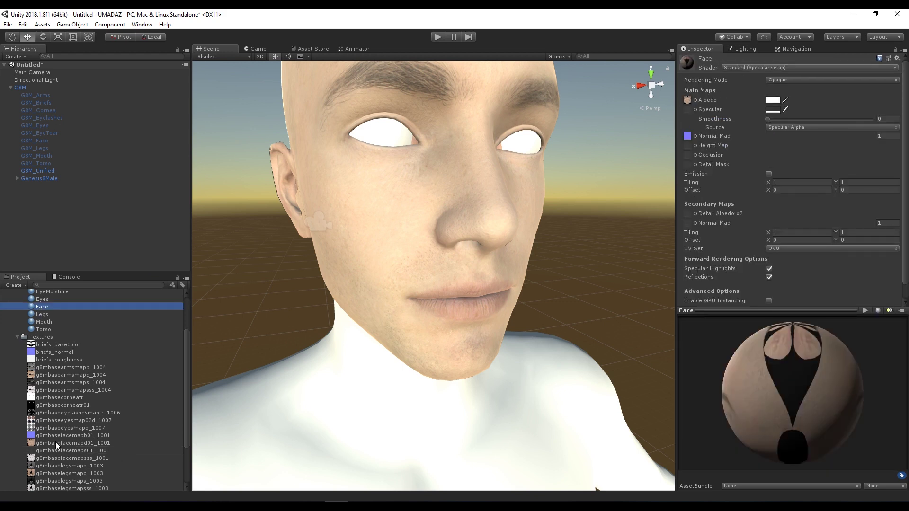
{"action": "left_click_drag", "start_coordinate": [49, 452], "coordinate": [690, 113]}
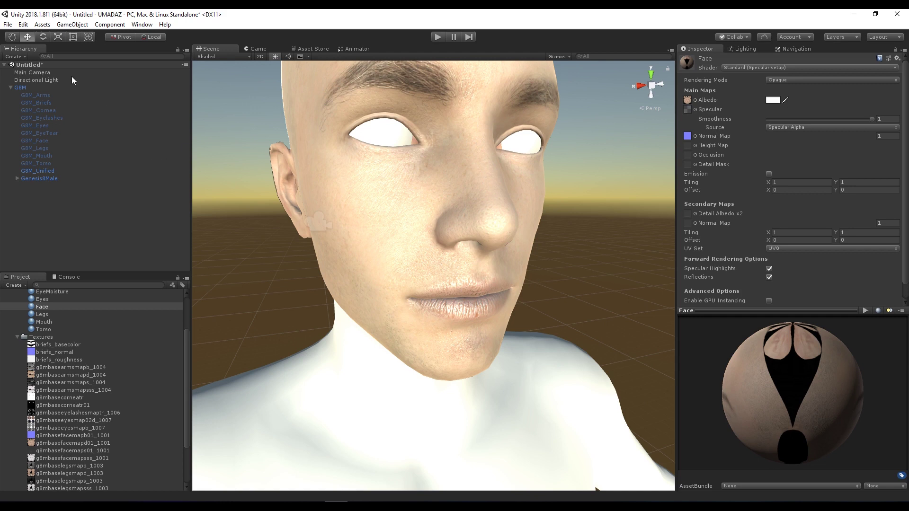
- Rotate the Directional Light to X 1.1 and Y -211.9 so it lights the face from another angle
{"action": "left_click", "coordinate": [52, 82]}
{"action": "left_click_drag", "start_coordinate": [817, 97], "coordinate": [699, 101]}
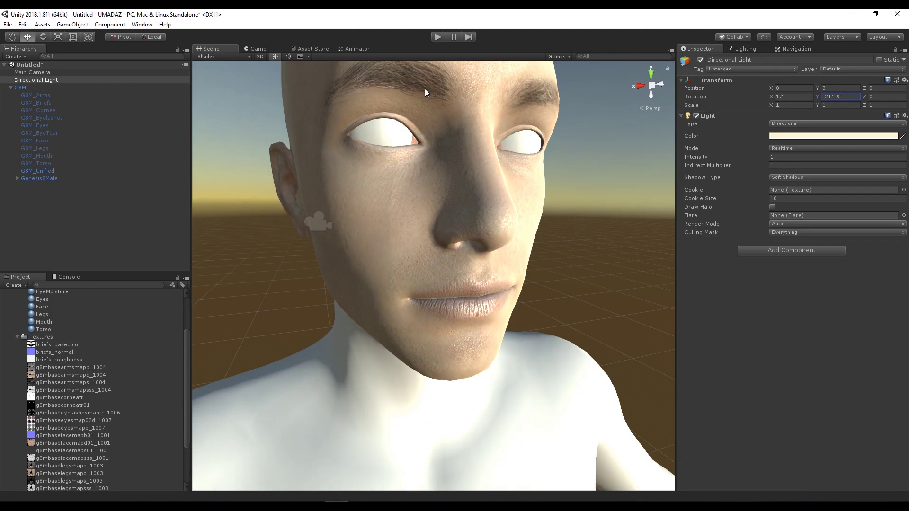
- Rotate the Directional Light to Y -160.6 so it lights the face more from the front
{"action": "left_click_drag", "start_coordinate": [486, 90], "coordinate": [487, 126], "text": "alt"}
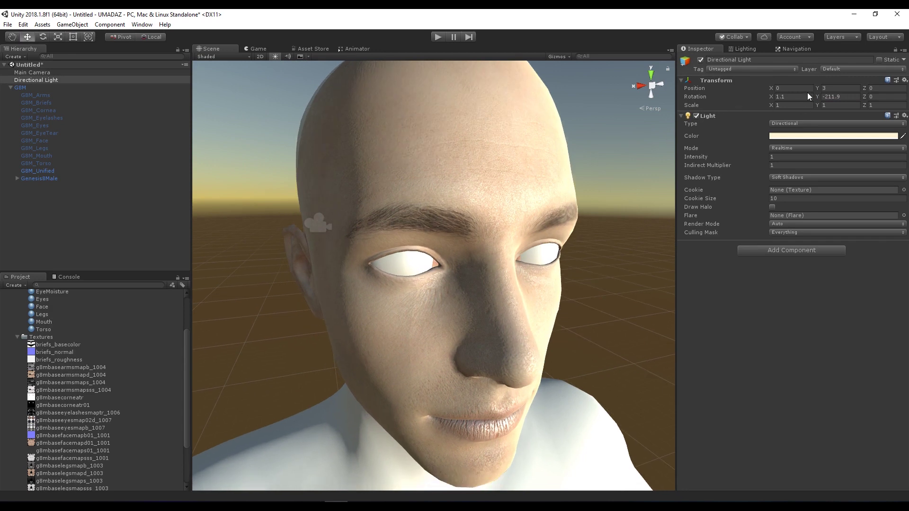
{"action": "left_click_drag", "start_coordinate": [817, 95], "coordinate": [881, 115]}
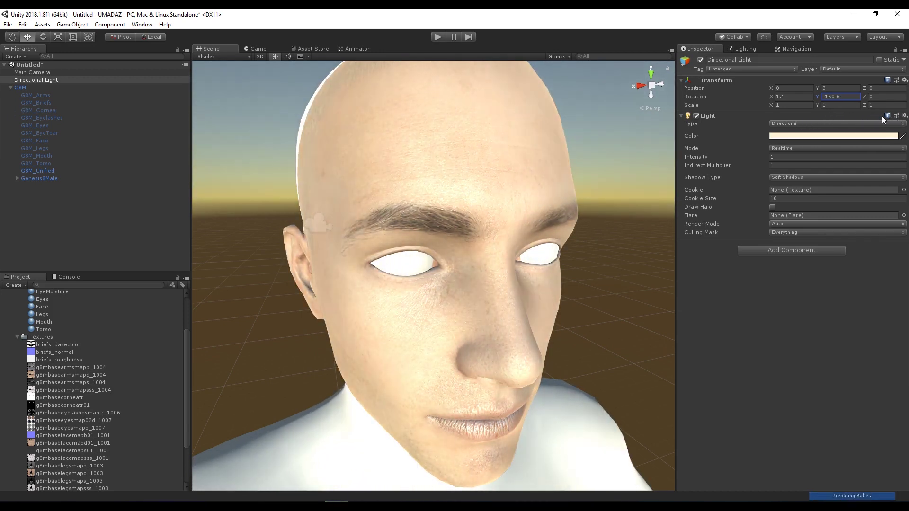
{"action": "right_click_drag", "start_coordinate": [649, 236], "coordinate": [621, 100]}
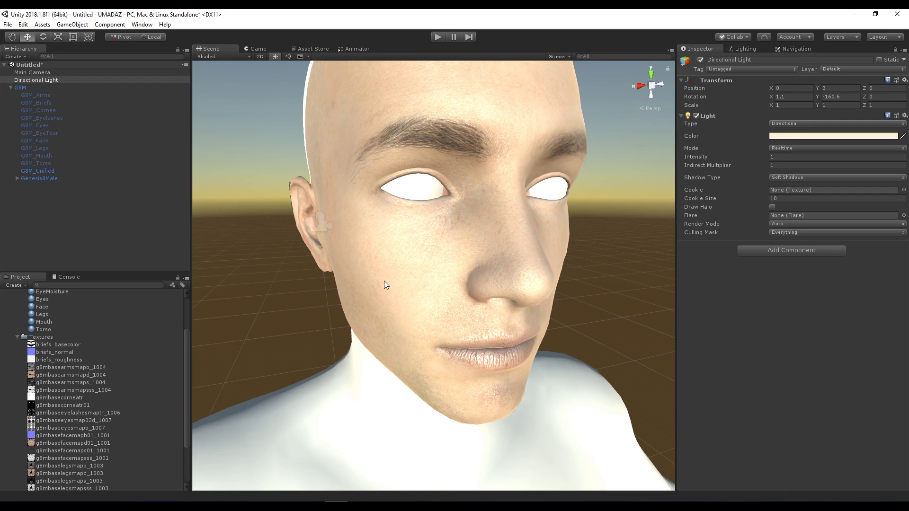
{"action": "scroll", "coordinate": [317, 342], "scroll_direction": "up", "scroll_amount": 5}
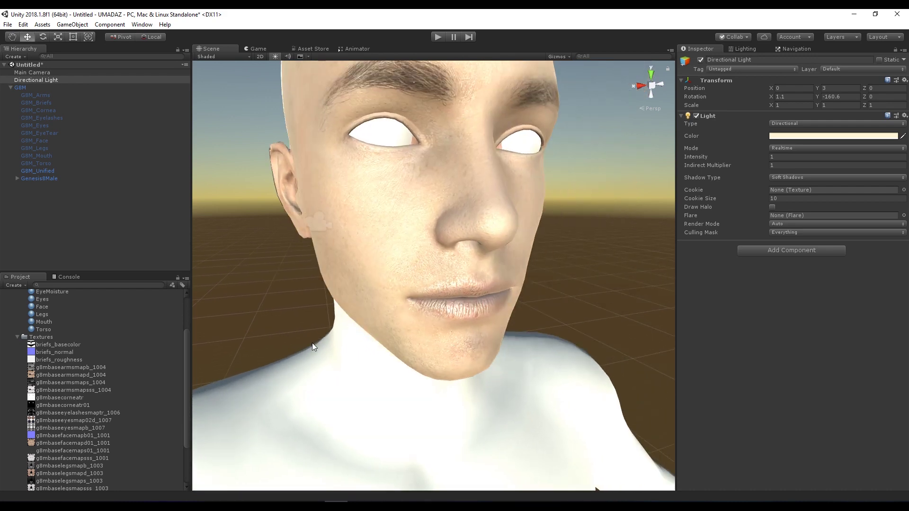
- Dock the Project window below the Scene view, switch it to Two Column Layout, and make it taller
{"action": "left_click_drag", "start_coordinate": [24, 278], "coordinate": [345, 399]}
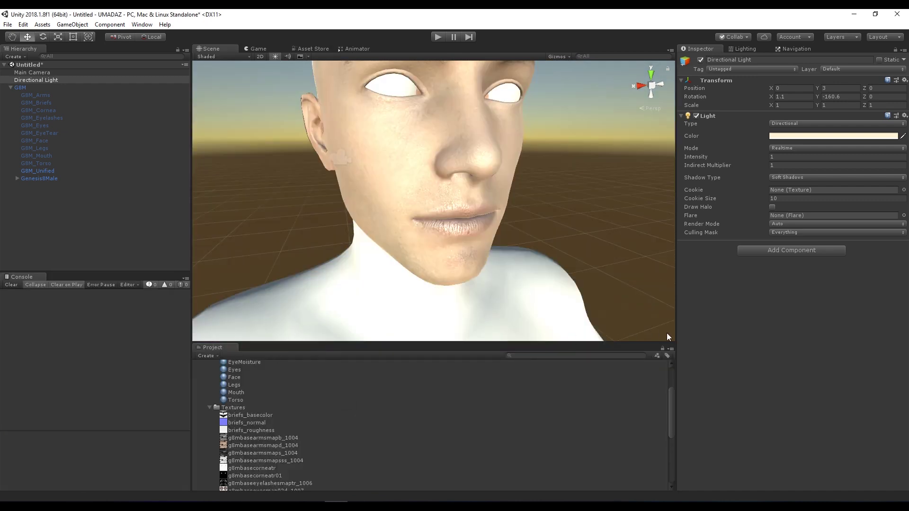
{"action": "left_click", "coordinate": [670, 348]}
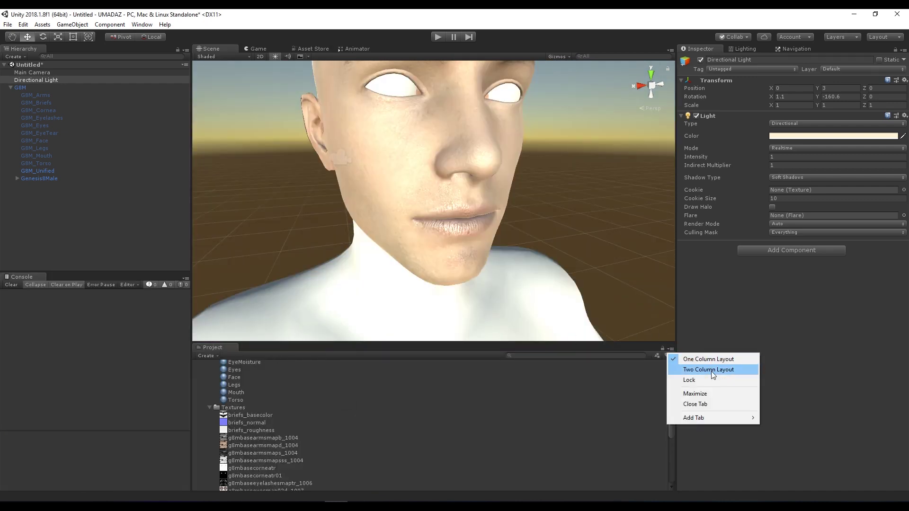
{"action": "left_click", "coordinate": [710, 370]}
{"action": "left_click_drag", "start_coordinate": [405, 341], "coordinate": [405, 242]}
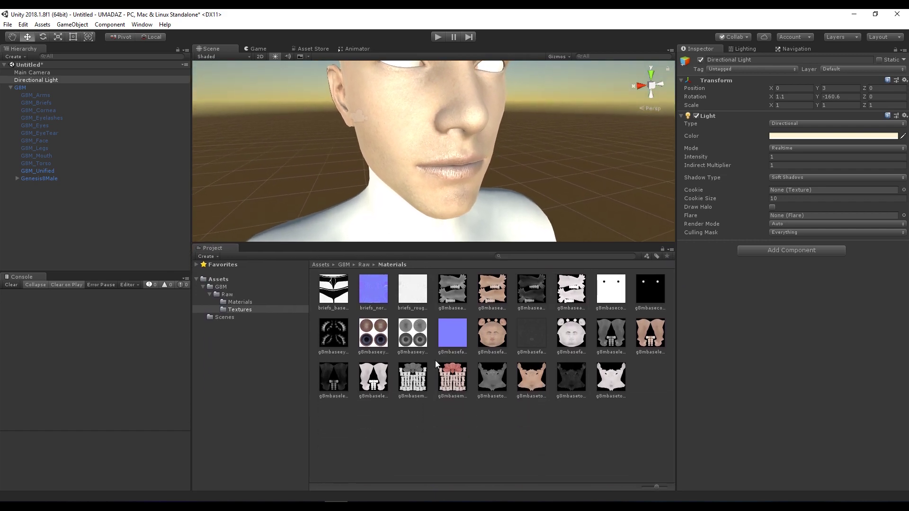
- Select the arms, eyes, legs, mouth and torso bump textures together and set their Texture Type to Normal map with Create from Grayscale enabled
{"action": "left_click", "coordinate": [450, 287]}
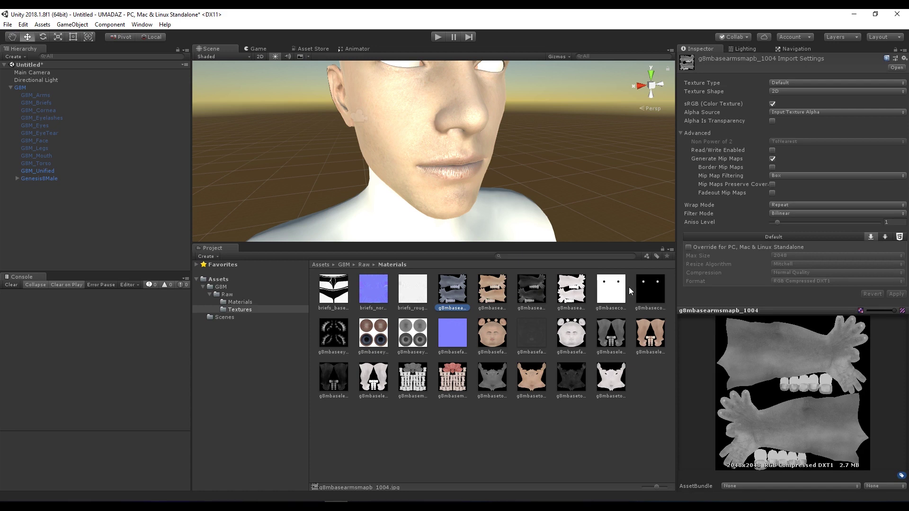
{"action": "left_click", "coordinate": [417, 337], "text": "ctrl"}
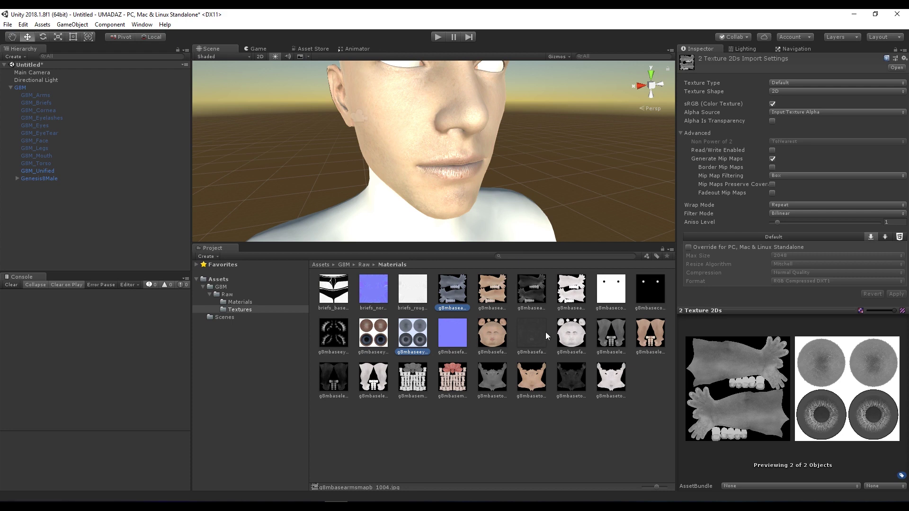
{"action": "left_click", "coordinate": [611, 332], "text": "ctrl"}
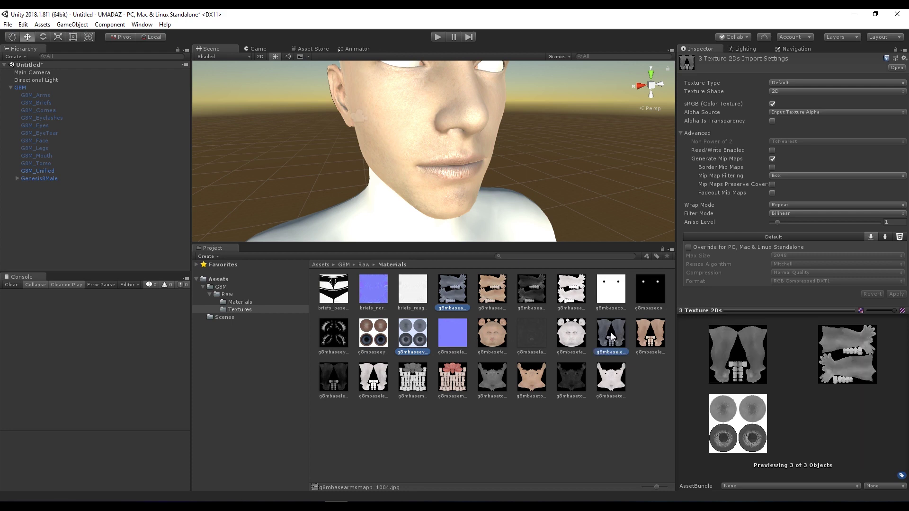
{"action": "left_click", "coordinate": [411, 379], "text": "ctrl"}
{"action": "left_click", "coordinate": [489, 377], "text": "ctrl"}
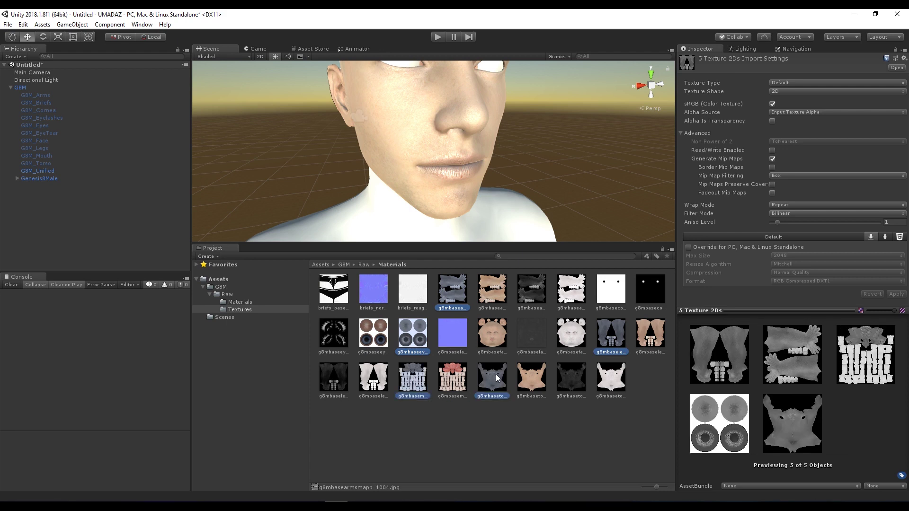
{"action": "left_click", "coordinate": [787, 83]}
{"action": "left_click", "coordinate": [799, 101]}
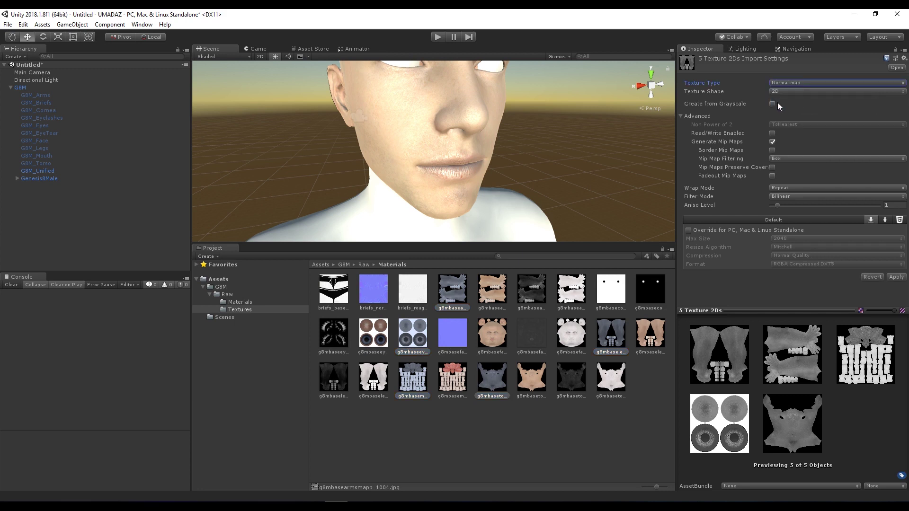
{"action": "left_click", "coordinate": [772, 104]}
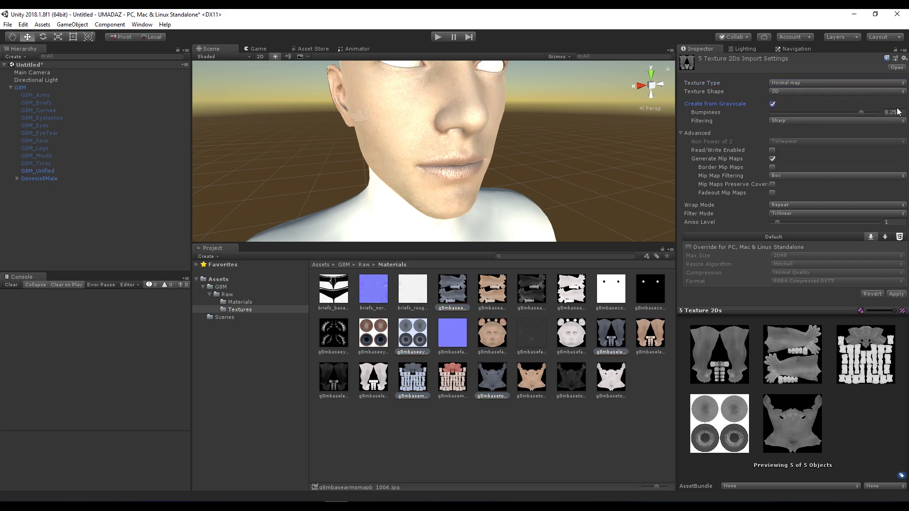
- Set the Bumpiness of the five selected bump textures to 0.005 and apply the import settings
{"action": "left_click", "coordinate": [893, 113]}
{"action": "type", "text": "0.005"}
{"action": "left_click", "coordinate": [897, 295]}
{"action": "left_click", "coordinate": [896, 295]}
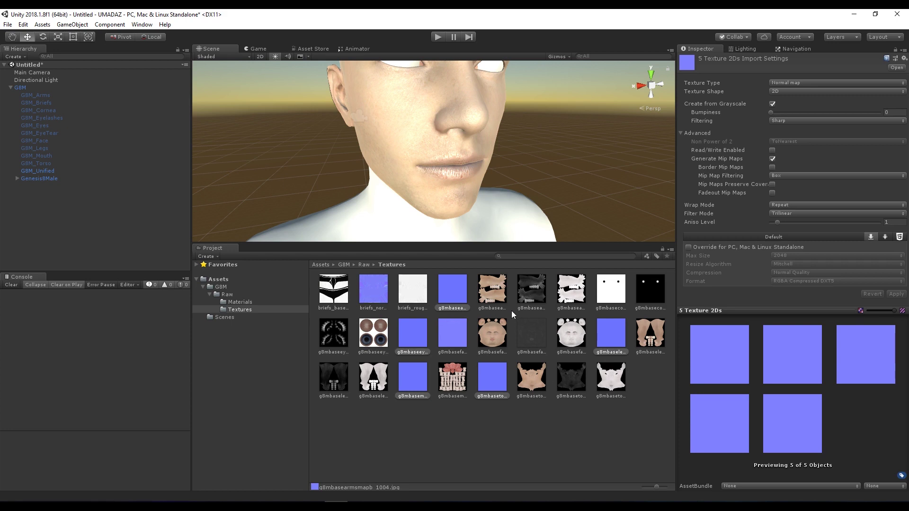
- Reimport the arms, legs and torso specular textures with Alpha Source From Gray Scale and Alpha Is Transparency enabled
{"action": "left_click", "coordinate": [529, 290]}
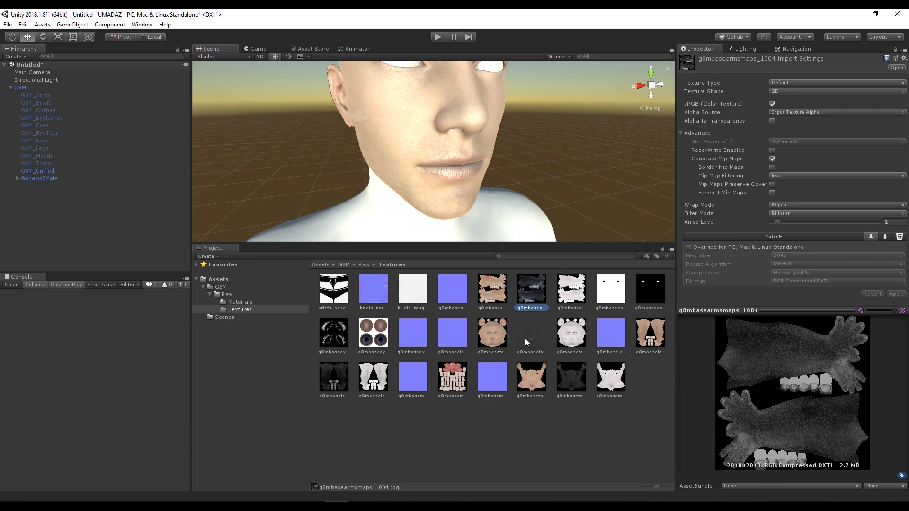
{"action": "left_click", "coordinate": [564, 376], "text": "ctrl"}
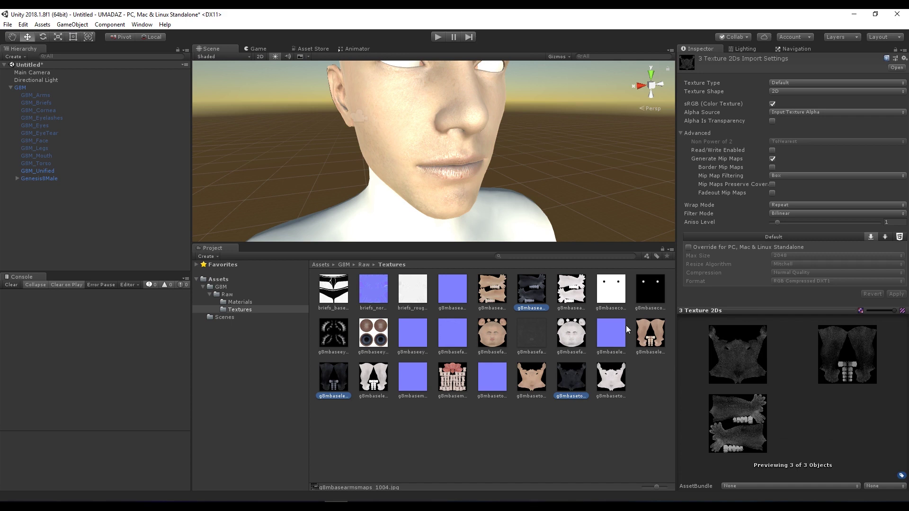
{"action": "left_click", "coordinate": [777, 111]}
{"action": "left_click", "coordinate": [806, 141]}
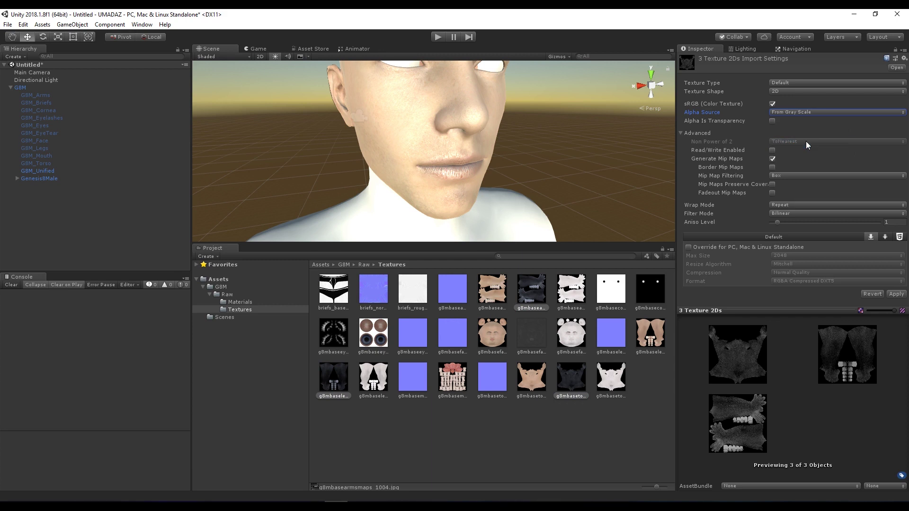
{"action": "left_click", "coordinate": [771, 121]}
{"action": "left_click", "coordinate": [897, 296]}
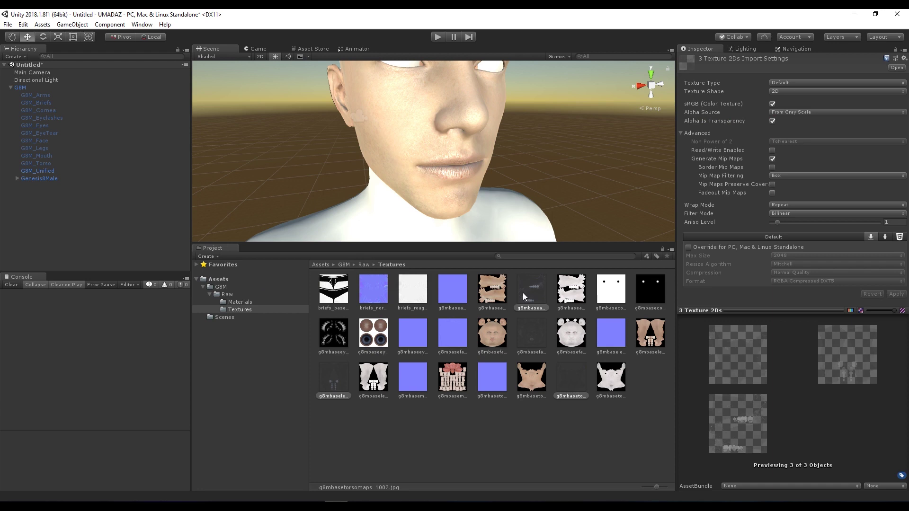
- Return the Project window to One Column Layout and dock it back beside the Console
{"action": "left_click", "coordinate": [670, 249]}
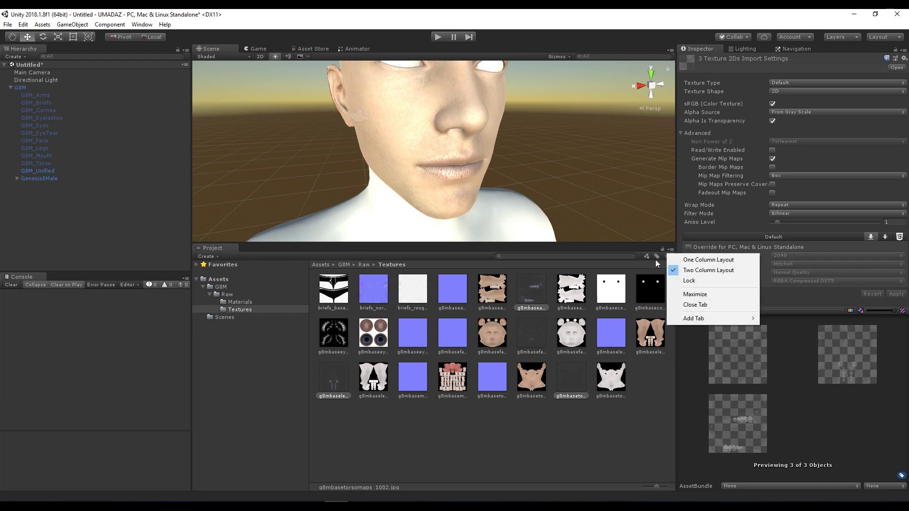
{"action": "left_click", "coordinate": [682, 259]}
{"action": "left_click_drag", "start_coordinate": [216, 247], "coordinate": [47, 280]}
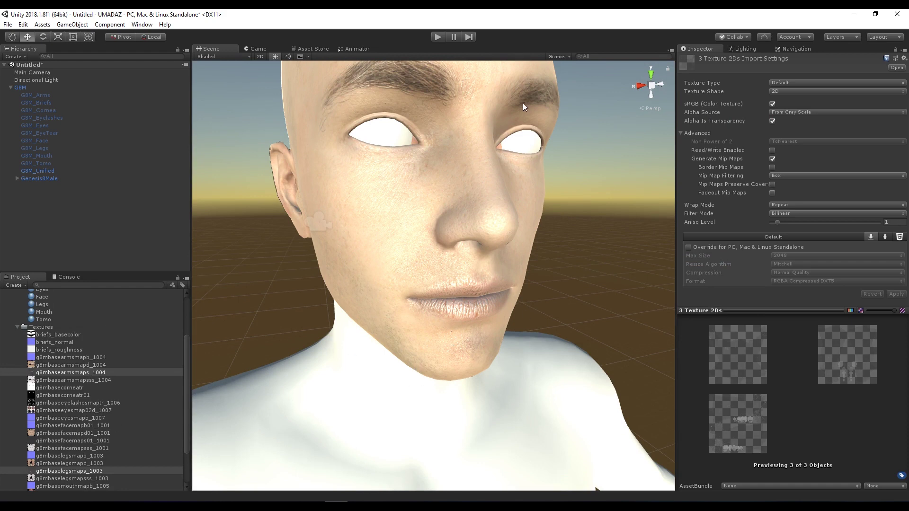
- Apply the g8mbasearmsmapd_1004 texture to the character's arms as the Arms material's Albedo
{"action": "scroll", "coordinate": [455, 334], "scroll_direction": "down", "scroll_amount": 5}
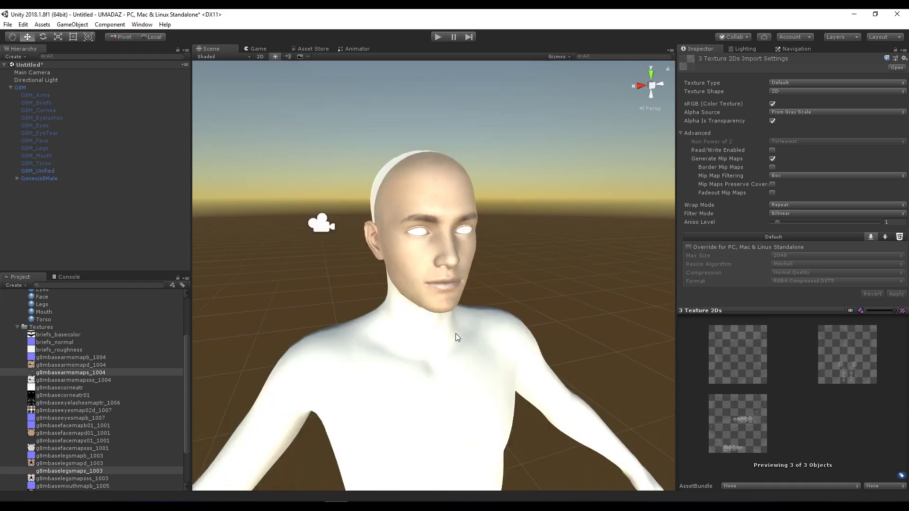
{"action": "scroll", "coordinate": [68, 354], "scroll_direction": "up", "scroll_amount": 5}
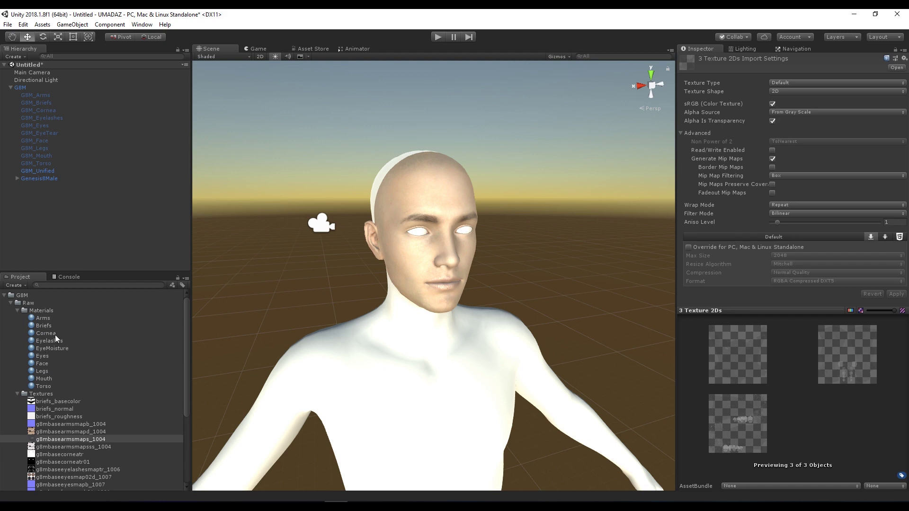
{"action": "left_click", "coordinate": [41, 320]}
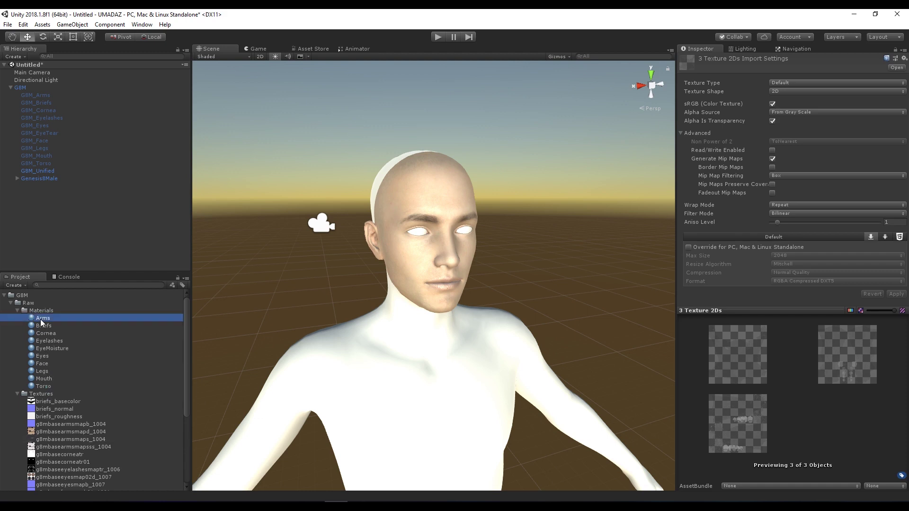
{"action": "middle_click_drag", "start_coordinate": [326, 314], "coordinate": [467, 200]}
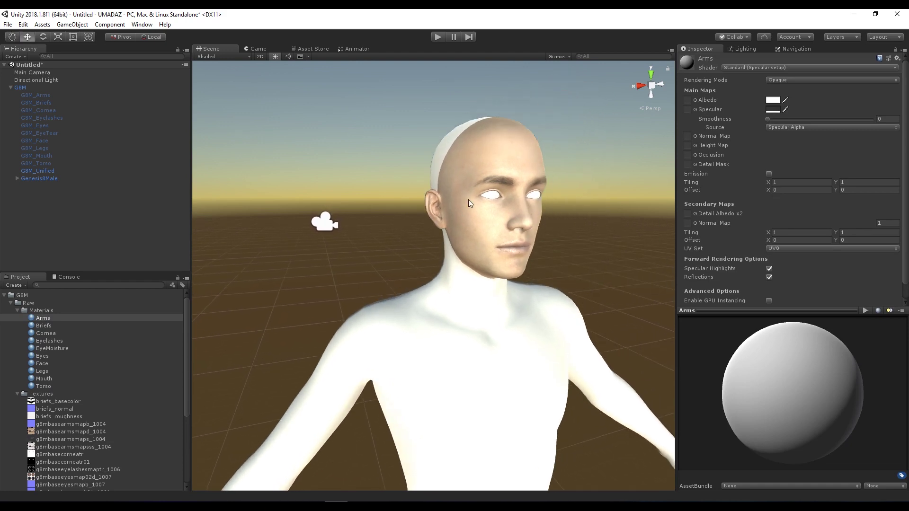
{"action": "scroll", "coordinate": [105, 401], "scroll_direction": "down", "scroll_amount": 4}
{"action": "left_click_drag", "start_coordinate": [103, 341], "coordinate": [331, 379]}
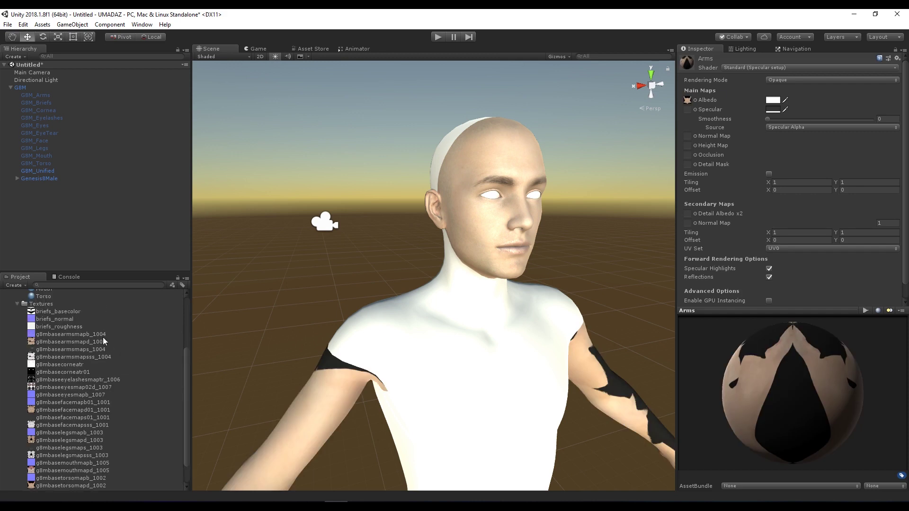
- Apply the g8mbasetorsomapd_1002 texture to the character's torso as the Torso material's Albedo
{"action": "scroll", "coordinate": [103, 342], "scroll_direction": "down", "scroll_amount": 2}
{"action": "left_click_drag", "start_coordinate": [71, 457], "coordinate": [402, 417]}
{"action": "middle_click_drag", "start_coordinate": [402, 416], "coordinate": [341, 334]}
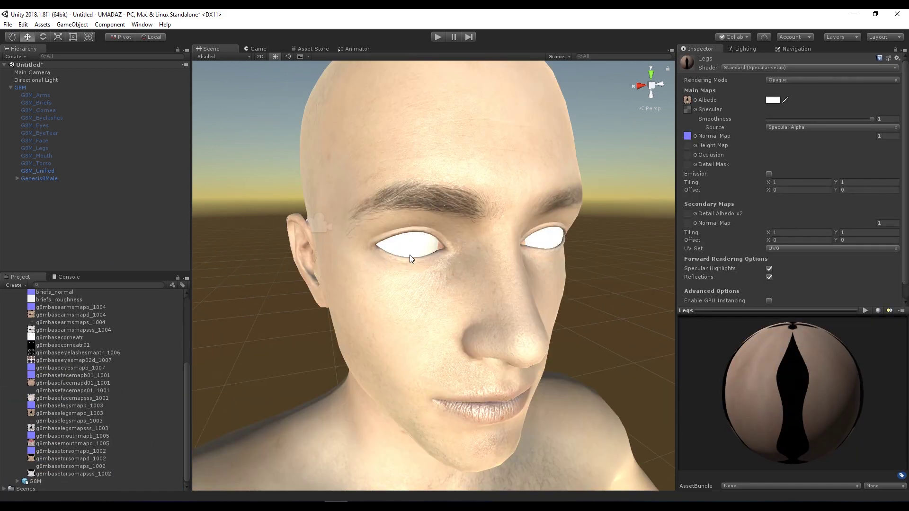
{"action": "middle_click_drag", "start_coordinate": [370, 311], "coordinate": [375, 292]}
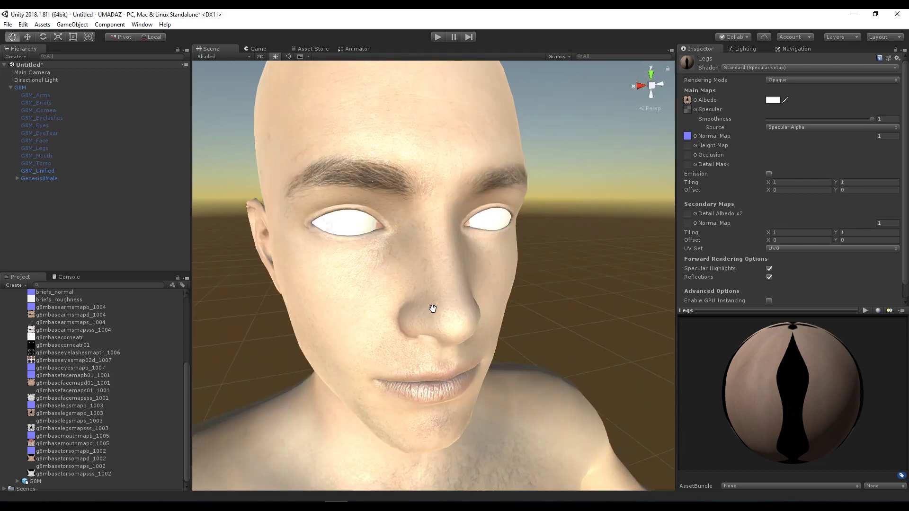
{"action": "middle_click_drag", "start_coordinate": [436, 303], "coordinate": [436, 306]}
{"action": "mouse_move", "coordinate": [449, 284]}
{"action": "left_mouse_down", "text": "alt"}
{"action": "mouse_move", "coordinate": [432, 282]}
{"action": "mouse_move", "coordinate": [445, 282]}
{"action": "left_mouse_up", "text": "alt"}
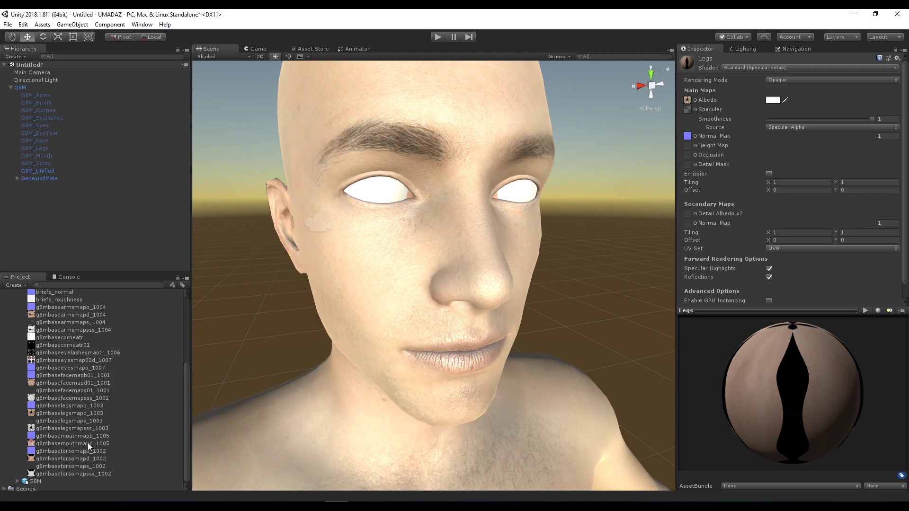
- Assign g8mbaseeyelashesmaptr_1006 as the Eyelashes material's Albedo and enable the G8M_Eyelashes object in the scene
{"action": "scroll", "coordinate": [52, 386], "scroll_direction": "up", "scroll_amount": 8}
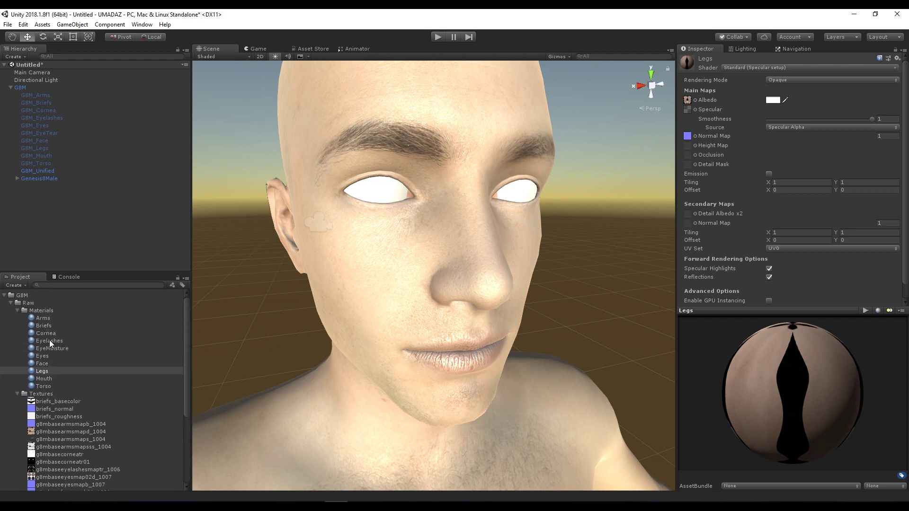
{"action": "left_click", "coordinate": [50, 341]}
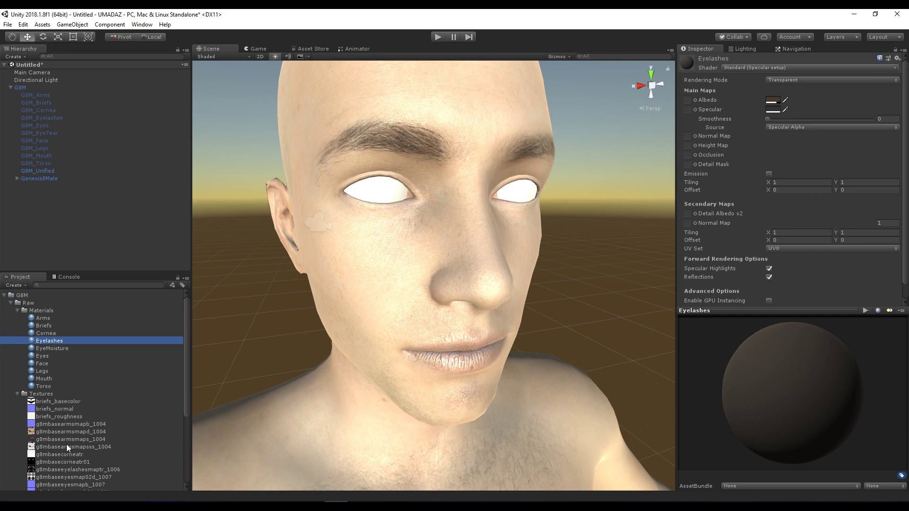
{"action": "left_click_drag", "start_coordinate": [44, 468], "coordinate": [687, 103]}
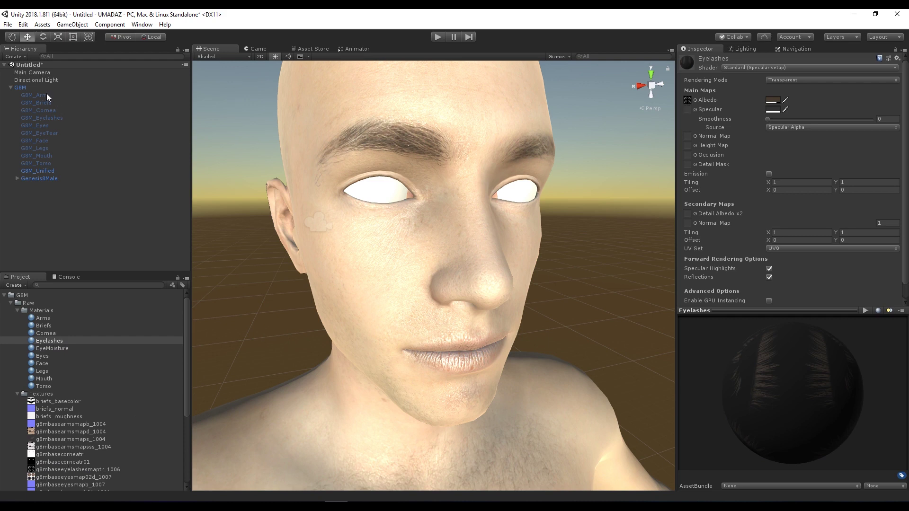
{"action": "left_click", "coordinate": [44, 118]}
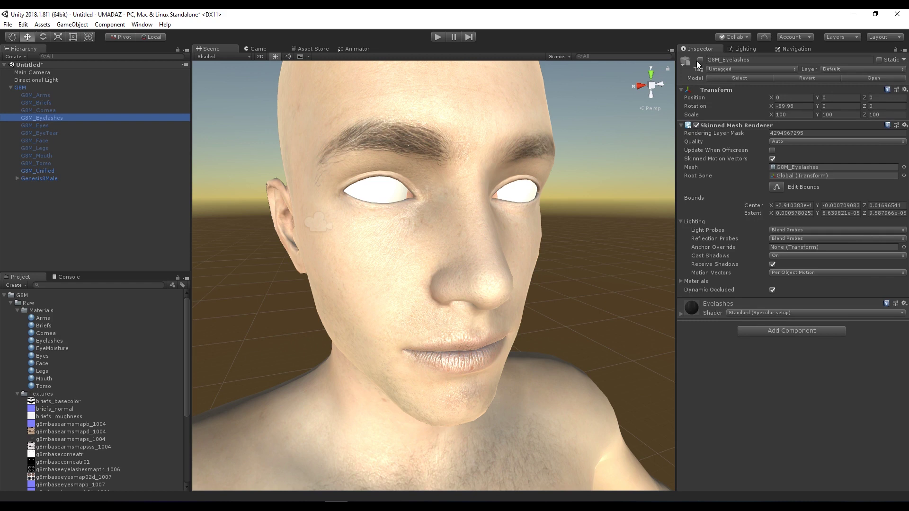
{"action": "left_click", "coordinate": [701, 60]}
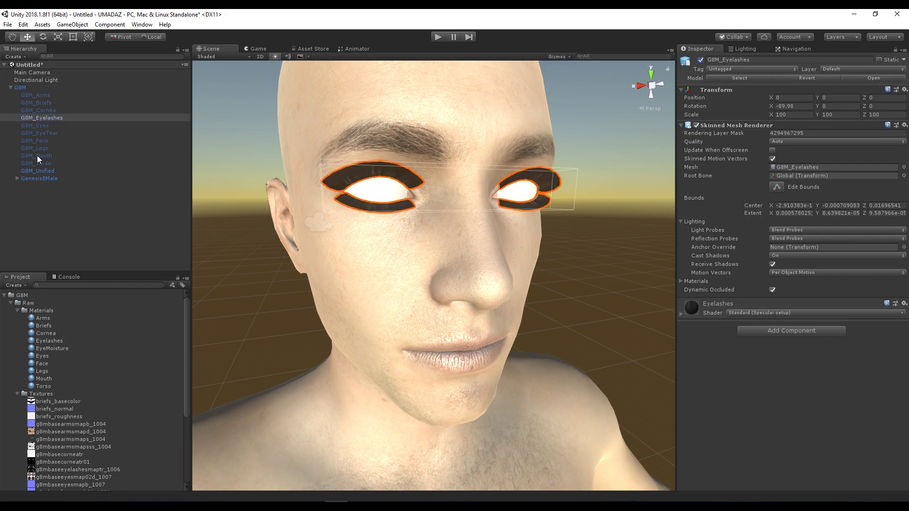
- Set the g8mbaseeyelashesmaptr_1006 texture's Alpha Source to From Gray Scale, enable Alpha Is Transparency and apply the import settings
{"action": "left_click", "coordinate": [51, 341]}
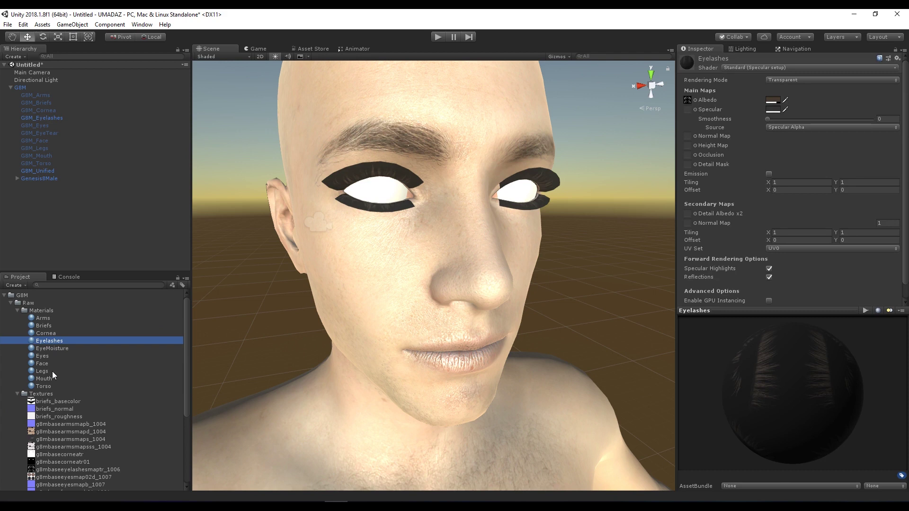
{"action": "left_click", "coordinate": [41, 469]}
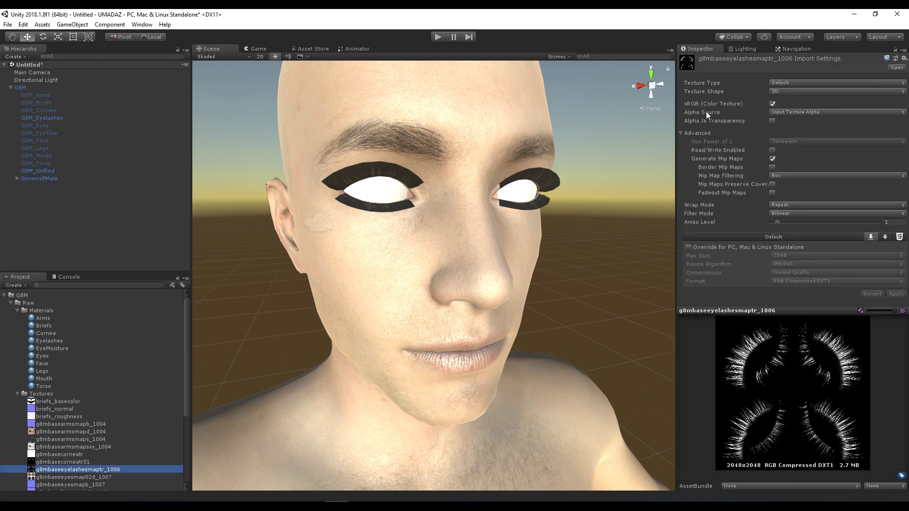
{"action": "left_click", "coordinate": [782, 113]}
{"action": "left_click", "coordinate": [802, 144]}
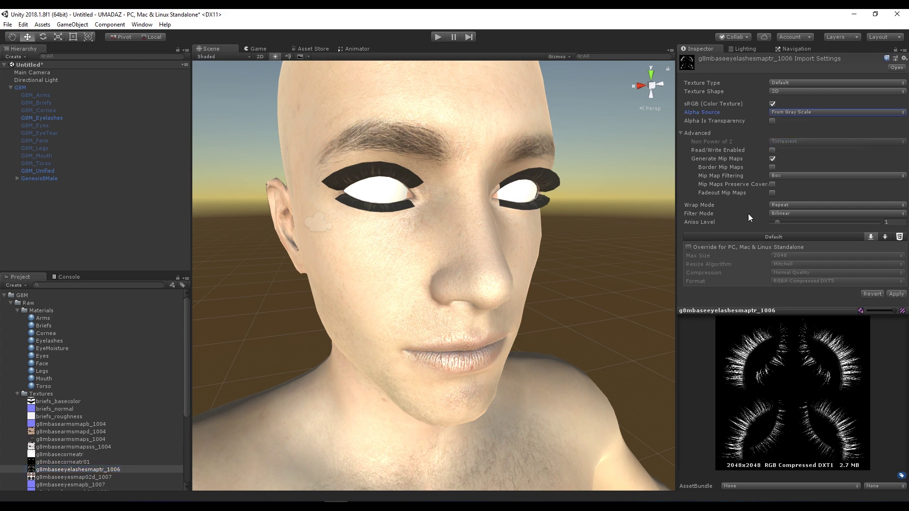
{"action": "left_click", "coordinate": [899, 297]}
{"action": "left_click", "coordinate": [772, 121]}
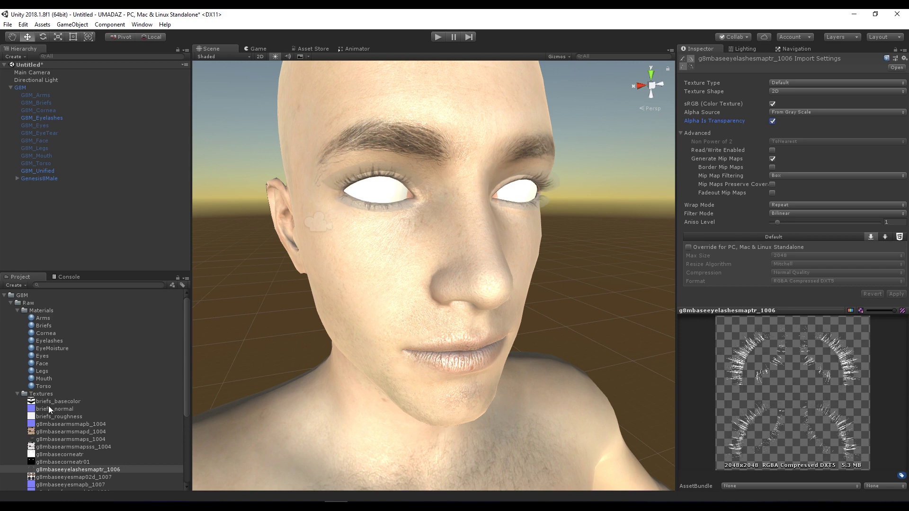
- Change the Eyelashes material's Rendering Mode to Fade
{"action": "left_click", "coordinate": [56, 341]}
{"action": "left_click", "coordinate": [793, 80]}
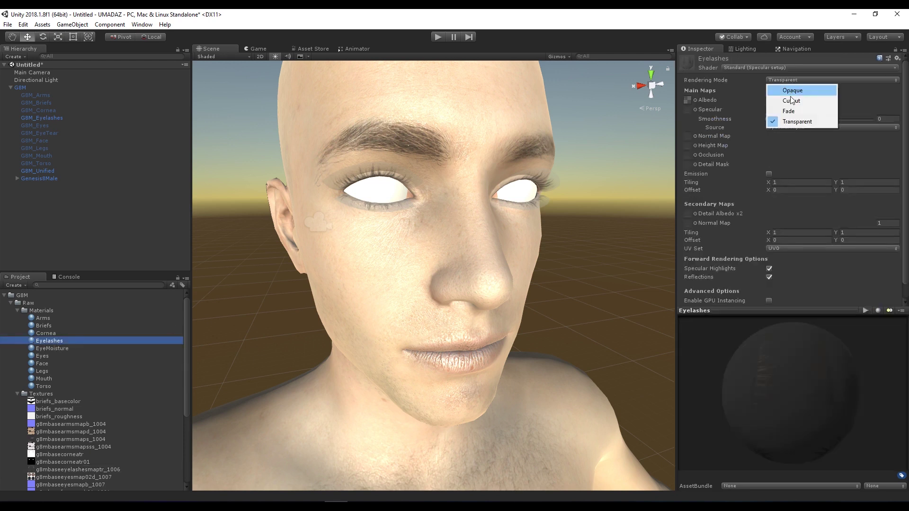
{"action": "left_click", "coordinate": [790, 111]}
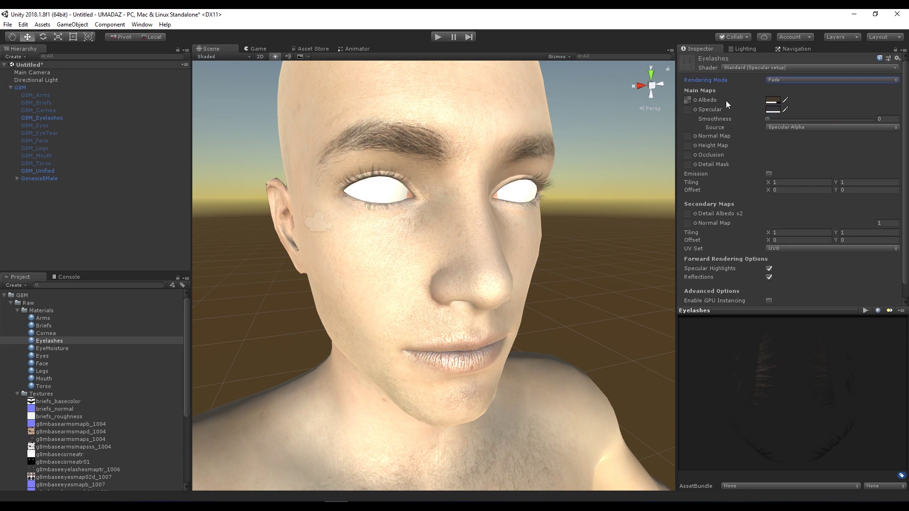
- Try white (FFFFFF) as the Eyelashes material's Albedo color
{"action": "left_click", "coordinate": [775, 103]}
{"action": "left_click_drag", "start_coordinate": [485, 217], "coordinate": [440, 180]}
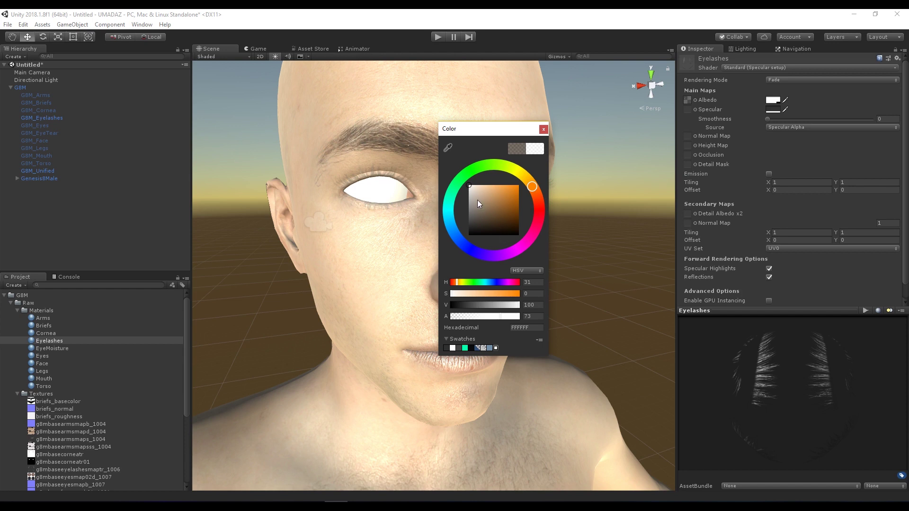
{"action": "mouse_move", "coordinate": [512, 194]}
{"action": "left_mouse_down"}
{"action": "mouse_move", "coordinate": [481, 201]}
{"action": "mouse_move", "coordinate": [521, 217]}
{"action": "mouse_move", "coordinate": [508, 200]}
{"action": "mouse_move", "coordinate": [515, 224]}
{"action": "mouse_move", "coordinate": [455, 177]}
{"action": "left_mouse_up"}
{"action": "left_click", "coordinate": [543, 130]}
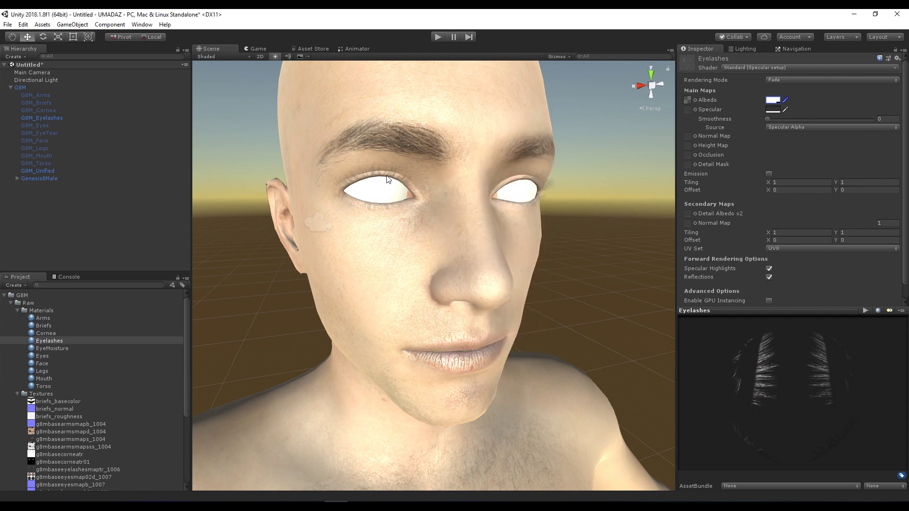
- Set the Eyelashes material's Albedo color to a muted reddish brown, hue 0, saturation 26, value 52
{"action": "left_click", "coordinate": [771, 99]}
{"action": "mouse_move", "coordinate": [481, 190]}
{"action": "left_mouse_down"}
{"action": "mouse_move", "coordinate": [472, 188]}
{"action": "mouse_move", "coordinate": [473, 212]}
{"action": "mouse_move", "coordinate": [482, 209]}
{"action": "left_mouse_up"}
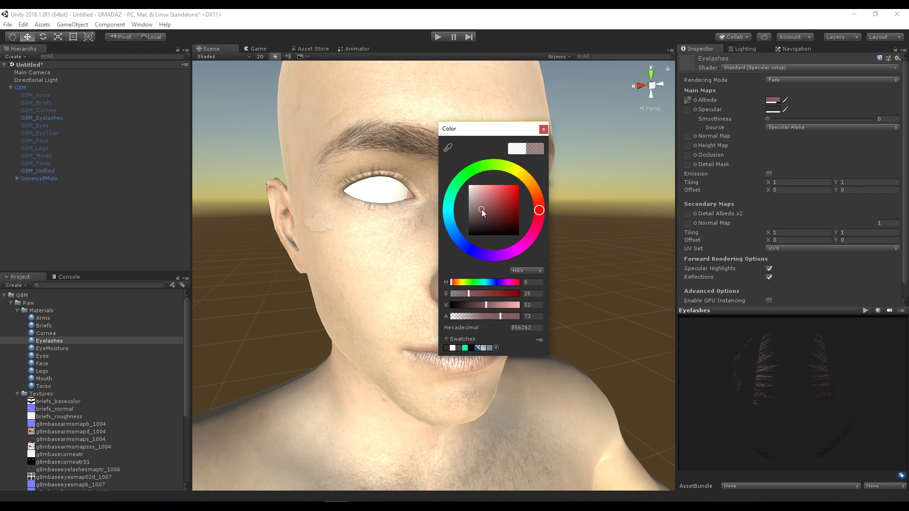
{"action": "left_click", "coordinate": [543, 129]}
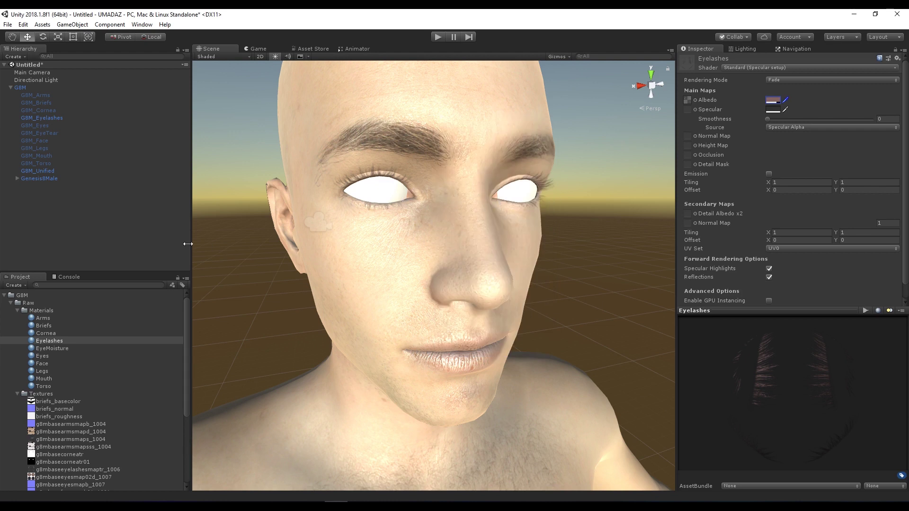
- Set the Cornea material to Transparent rendering with a fully transparent white Albedo color and Smoothness 0.766
{"action": "left_click", "coordinate": [43, 333]}
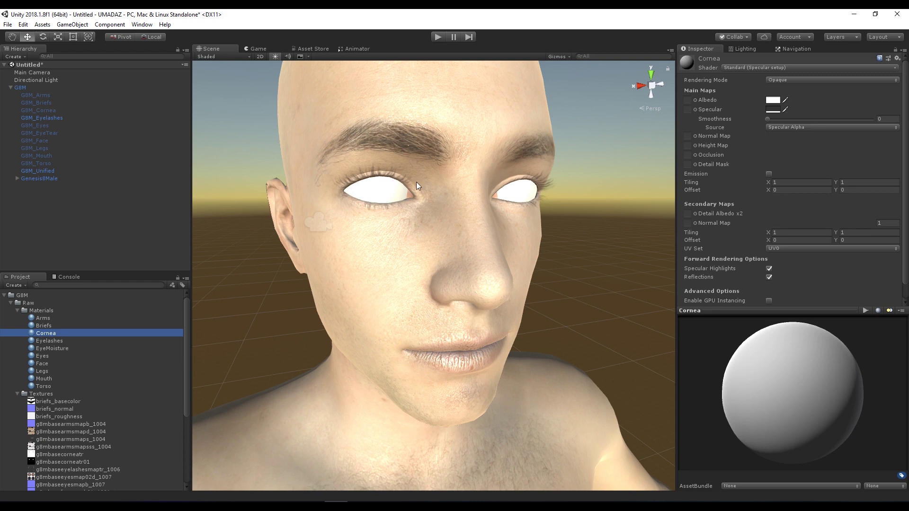
{"action": "left_click", "coordinate": [791, 81]}
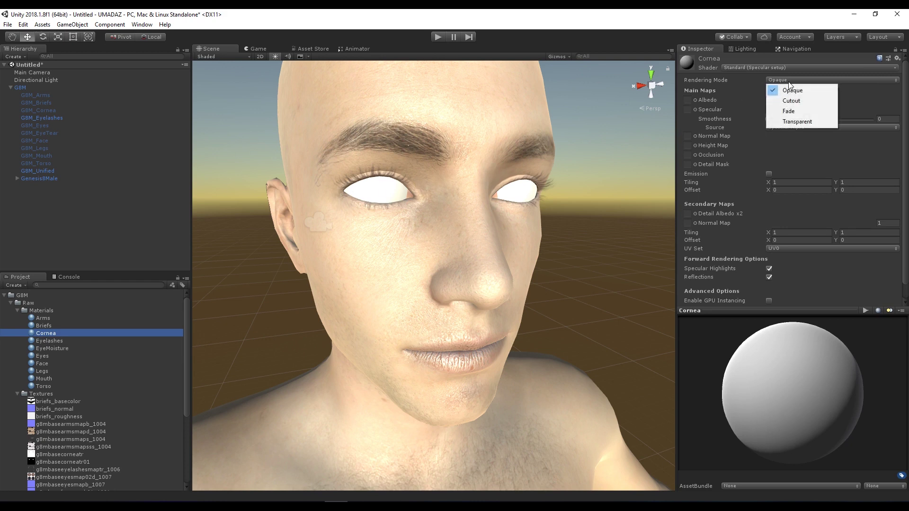
{"action": "left_click", "coordinate": [796, 122]}
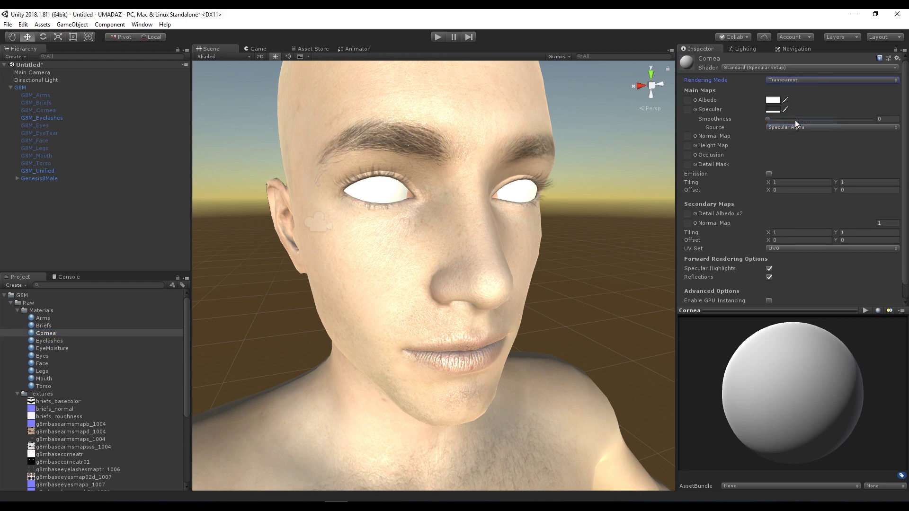
{"action": "left_click", "coordinate": [774, 100]}
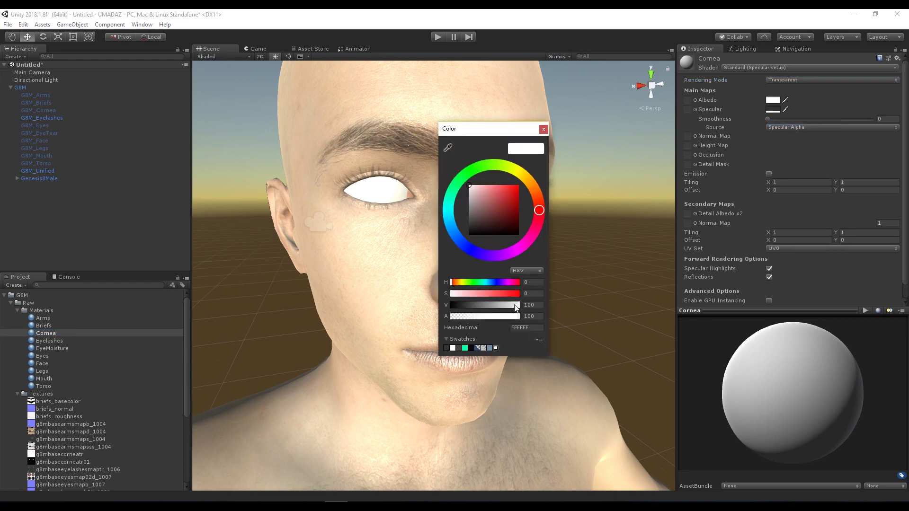
{"action": "left_click_drag", "start_coordinate": [519, 317], "coordinate": [438, 327]}
{"action": "left_click", "coordinate": [542, 130]}
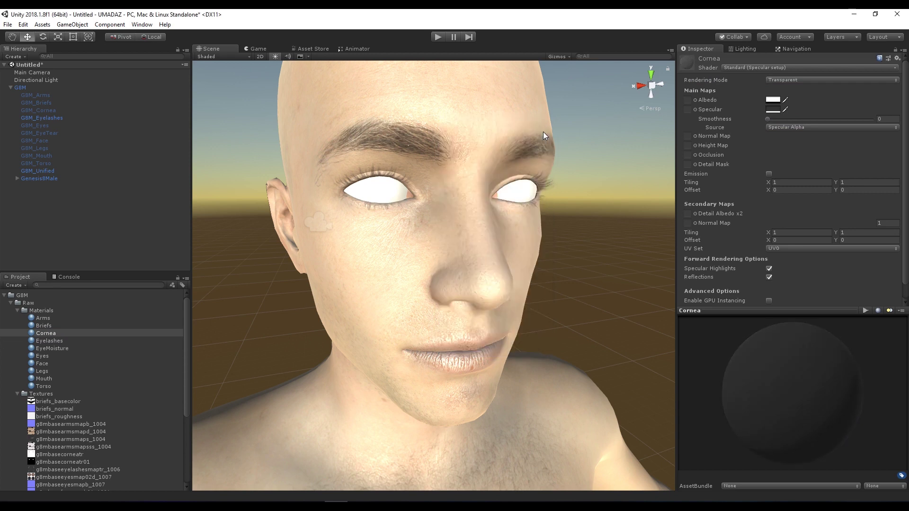
{"action": "left_click_drag", "start_coordinate": [771, 119], "coordinate": [845, 122]}
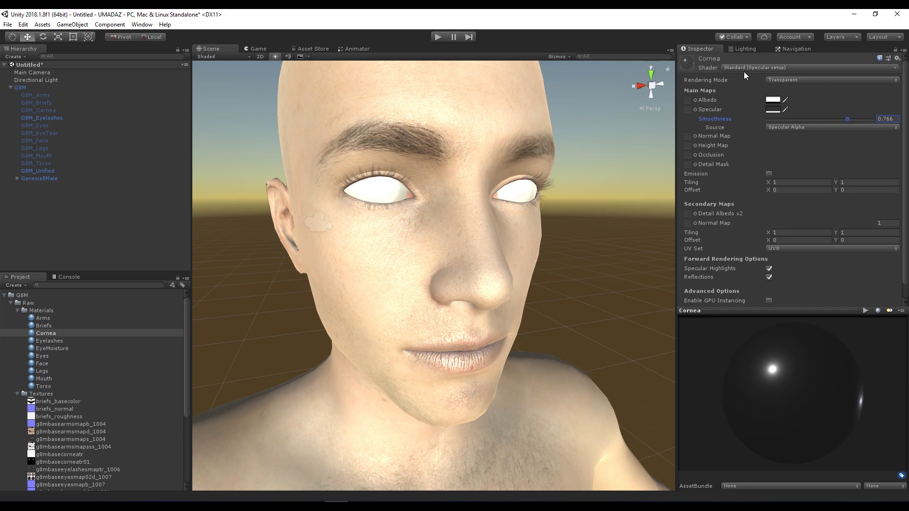
- Assign g8mbaseeyesmap02d_1007 as the Eyes material's Albedo and g8mbaseeyesmapb_1007 as its Normal Map
{"action": "left_click", "coordinate": [43, 356]}
{"action": "scroll", "coordinate": [76, 438], "scroll_direction": "down", "scroll_amount": 4}
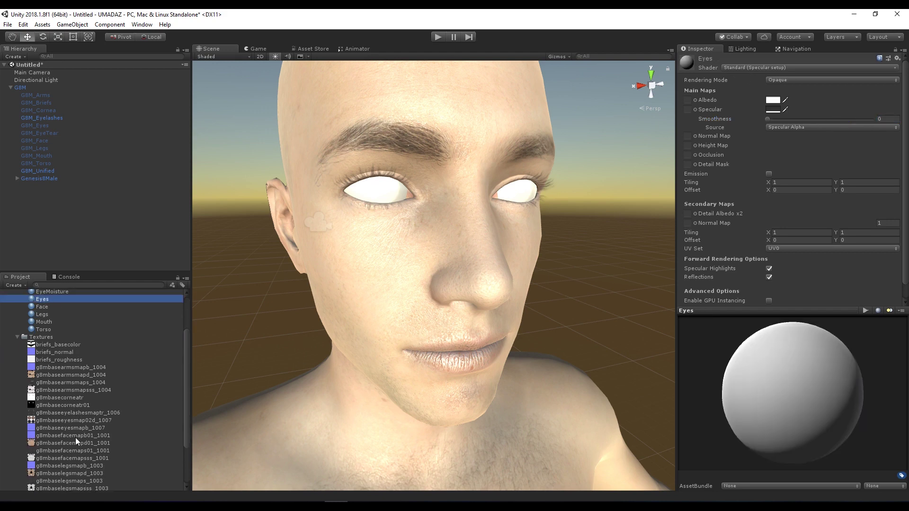
{"action": "left_click_drag", "start_coordinate": [47, 392], "coordinate": [703, 96]}
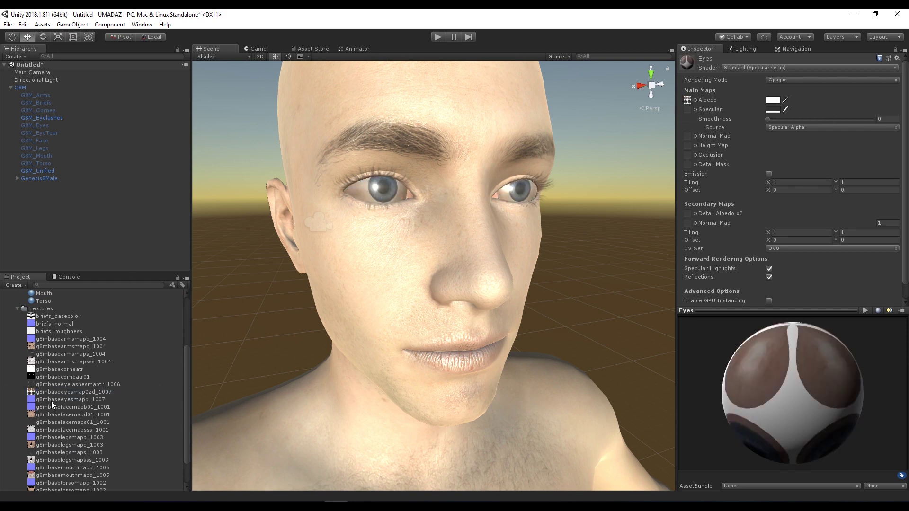
{"action": "left_click_drag", "start_coordinate": [51, 401], "coordinate": [690, 141]}
- Rotate the Directional Light to a Y rotation of -145.8
{"action": "left_click", "coordinate": [43, 81]}
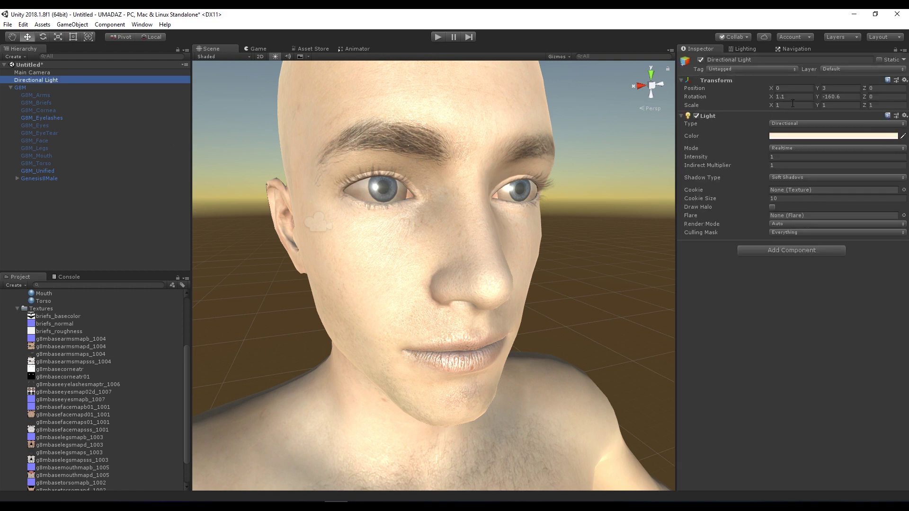
{"action": "mouse_move", "coordinate": [817, 97]}
{"action": "left_mouse_down"}
{"action": "mouse_move", "coordinate": [719, 90]}
{"action": "mouse_move", "coordinate": [890, 95]}
{"action": "mouse_move", "coordinate": [830, 101]}
{"action": "left_mouse_up"}
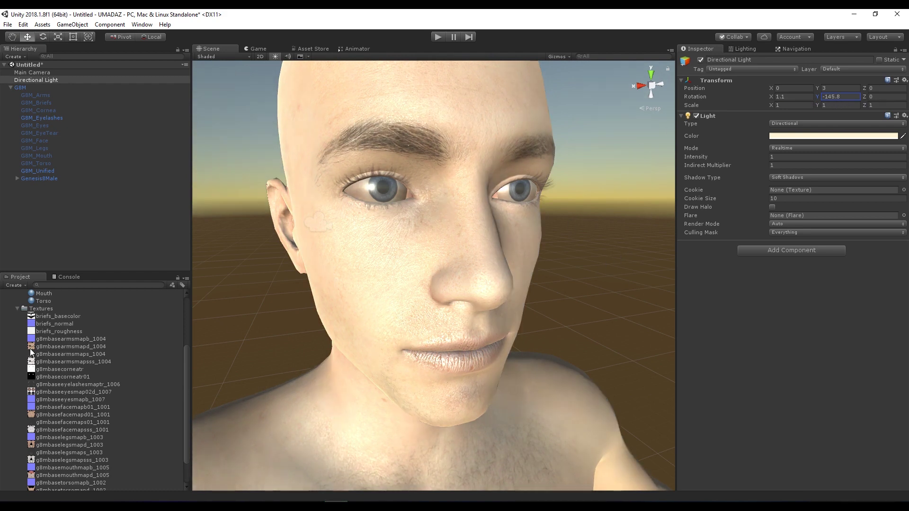
- Enable the G8M_EyeTear object in the scene
{"action": "scroll", "coordinate": [63, 374], "scroll_direction": "up", "scroll_amount": 4}
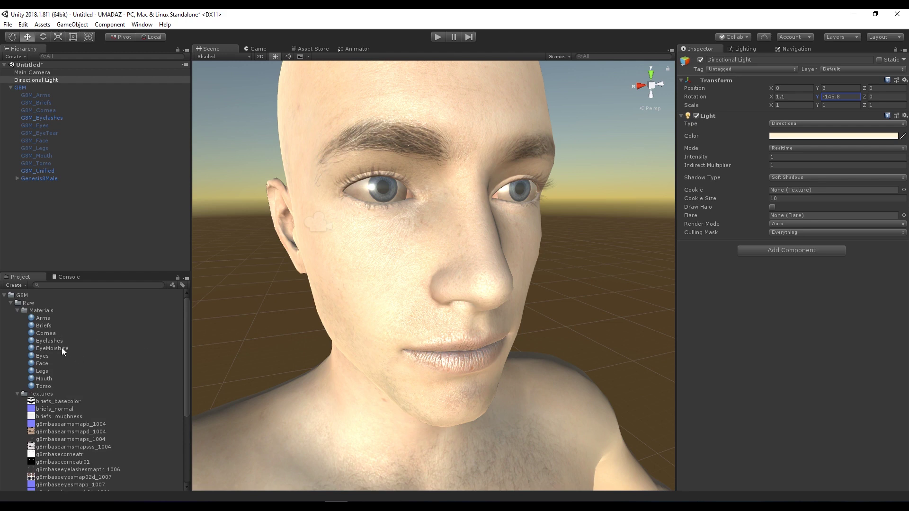
{"action": "left_click", "coordinate": [51, 133]}
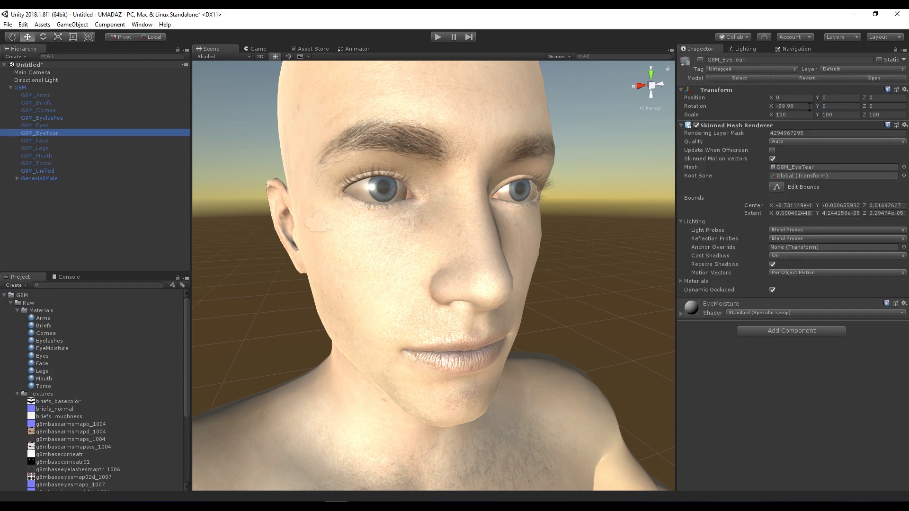
{"action": "left_click", "coordinate": [701, 60]}
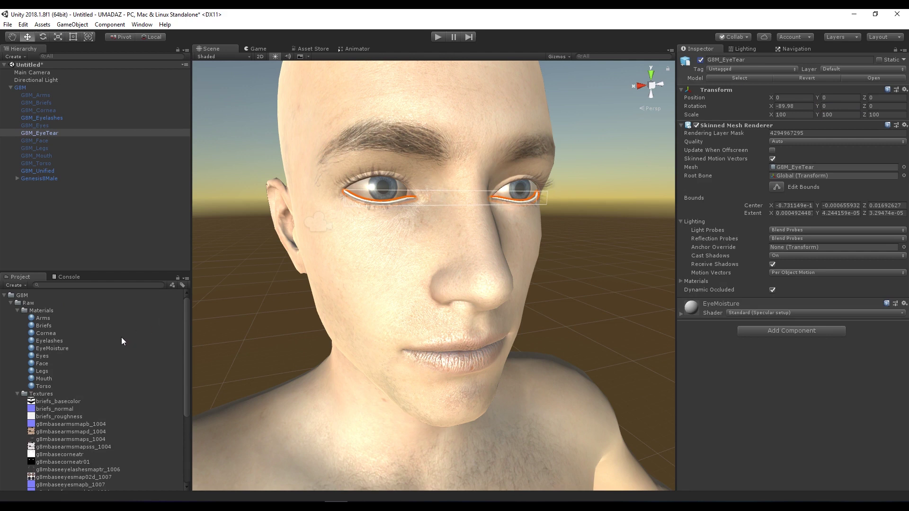
- Set the EyeMoisture material to Transparent rendering with Albedo alpha 0 and Smoothness 0.765
{"action": "left_click", "coordinate": [57, 349]}
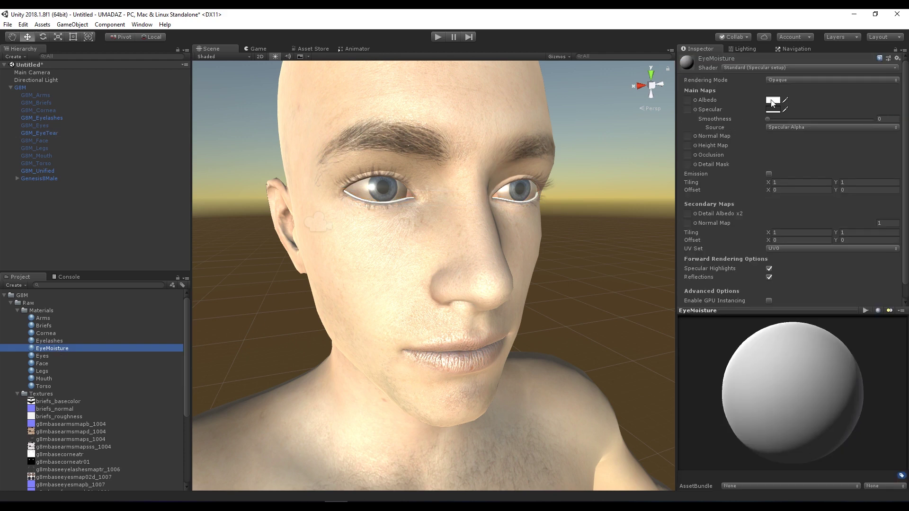
{"action": "left_click", "coordinate": [789, 81]}
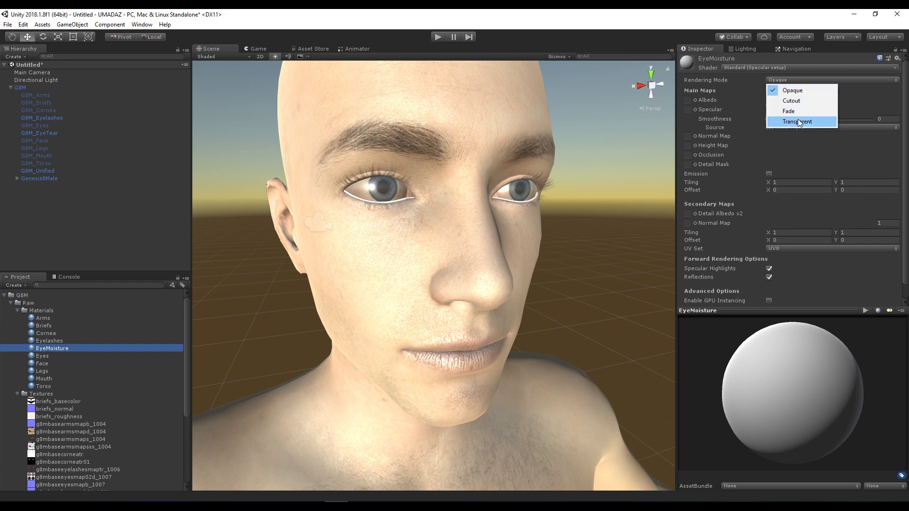
{"action": "left_click", "coordinate": [792, 121]}
{"action": "left_click", "coordinate": [772, 99]}
{"action": "left_click_drag", "start_coordinate": [506, 317], "coordinate": [462, 315]}
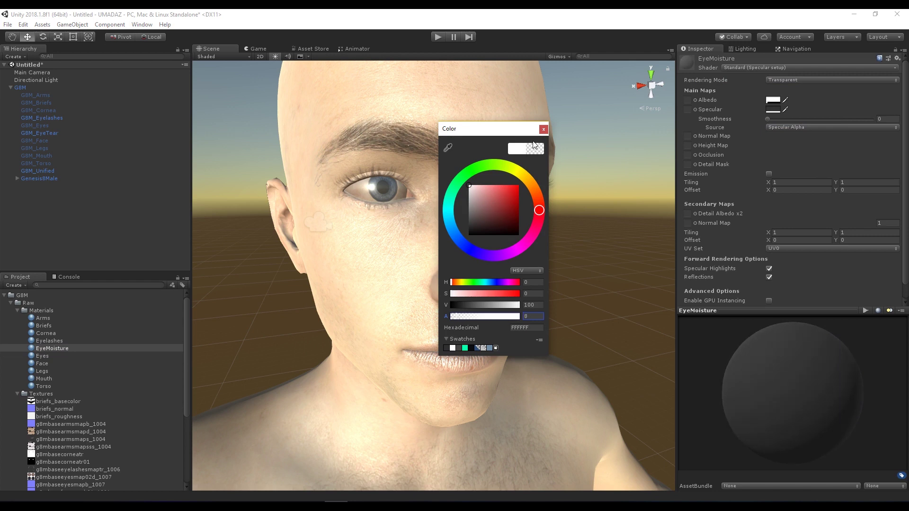
{"action": "left_click", "coordinate": [543, 128]}
{"action": "left_click_drag", "start_coordinate": [768, 119], "coordinate": [848, 124]}
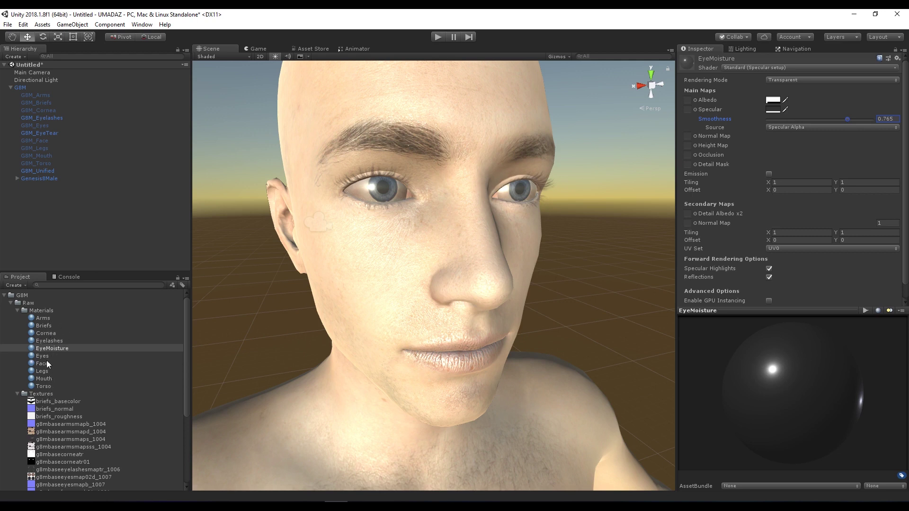
- Enable the G8M_Briefs object around the character's hips
{"action": "middle_click_drag", "start_coordinate": [315, 413], "coordinate": [193, 297]}
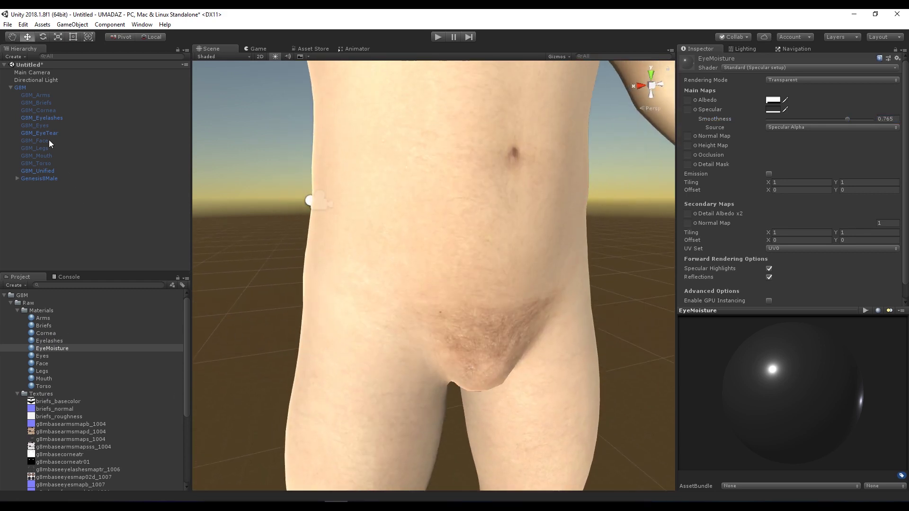
{"action": "left_click", "coordinate": [49, 103]}
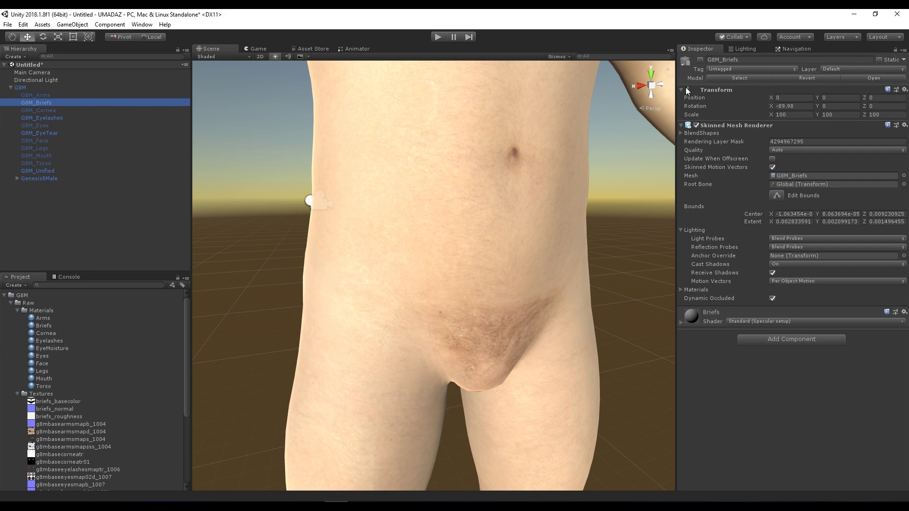
{"action": "left_click", "coordinate": [700, 60]}
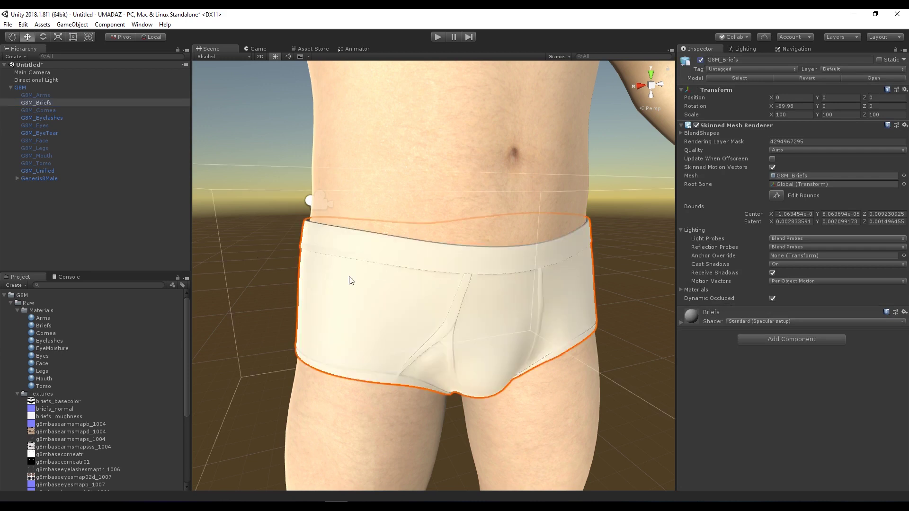
- Try the Standard (Roughness setup) shader on the Briefs material, then restore Standard (Specular setup)
{"action": "left_click", "coordinate": [42, 328]}
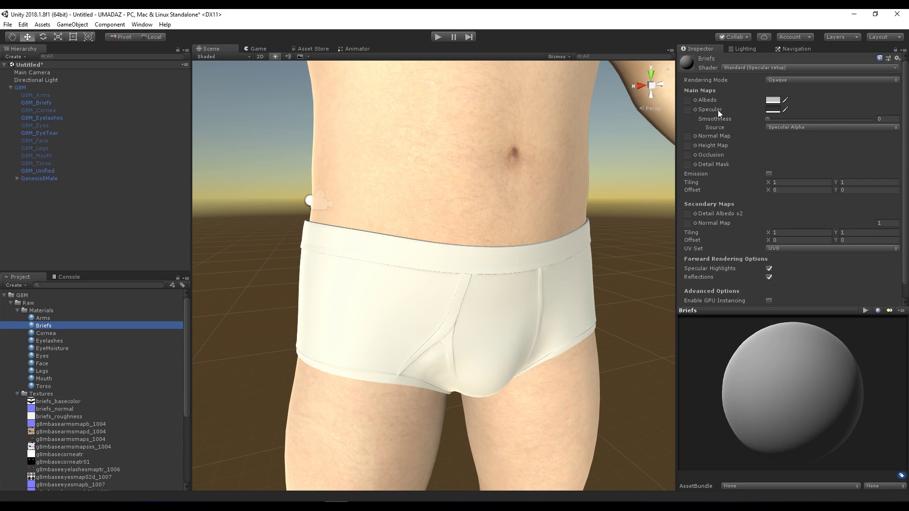
{"action": "left_click", "coordinate": [787, 69]}
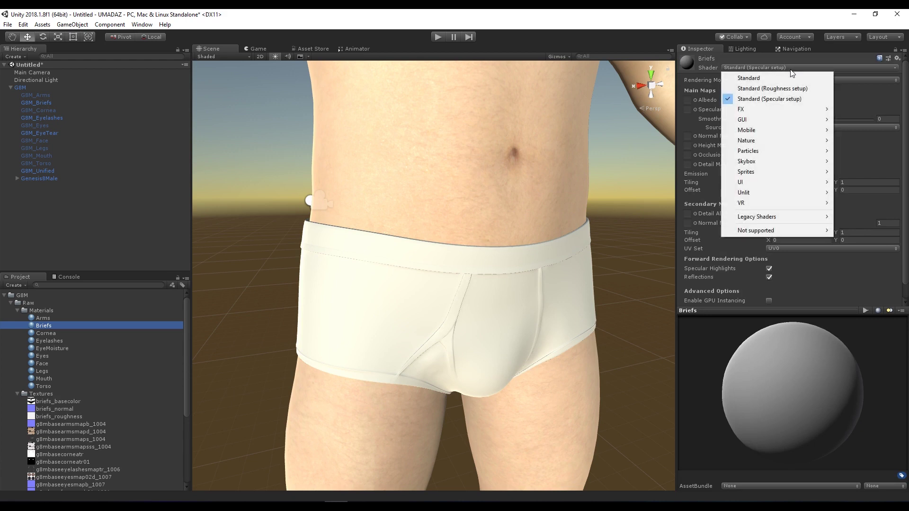
{"action": "left_click", "coordinate": [772, 88]}
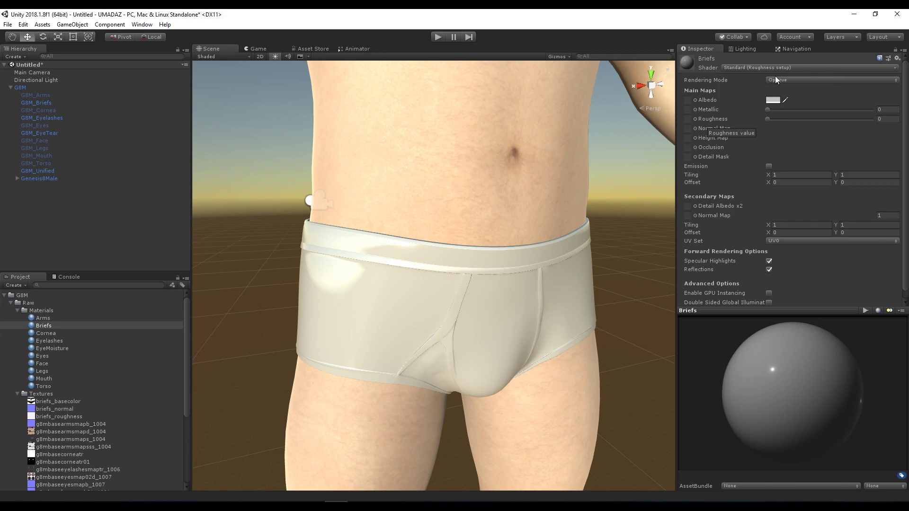
{"action": "left_click", "coordinate": [777, 67]}
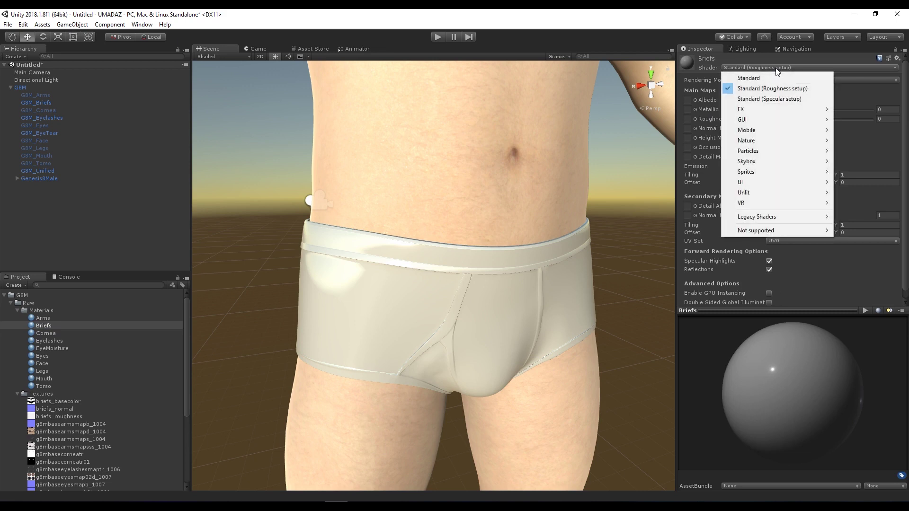
{"action": "left_click", "coordinate": [749, 100]}
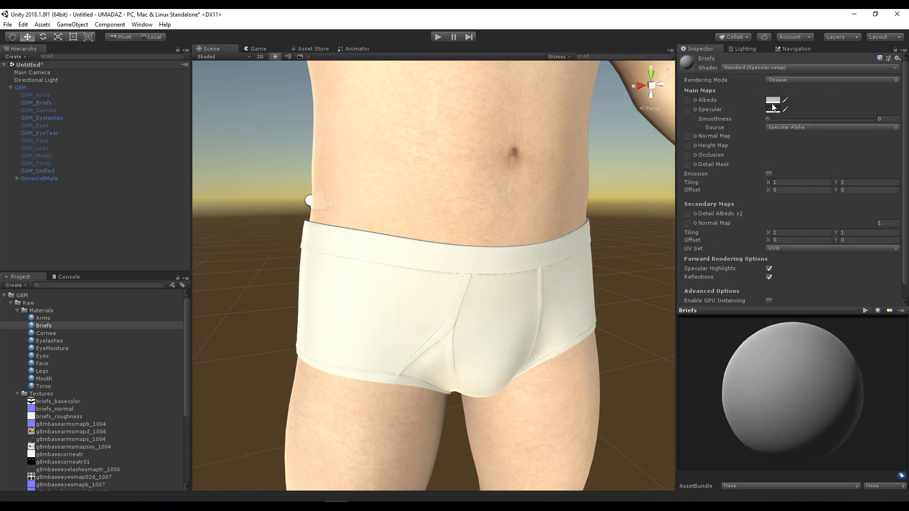
- Assign briefs_basecolor as the Briefs material's Albedo and briefs_normal as its Normal Map, fixing the texture's import type as a normal map
{"action": "scroll", "coordinate": [591, 295], "scroll_direction": "down", "scroll_amount": 5}
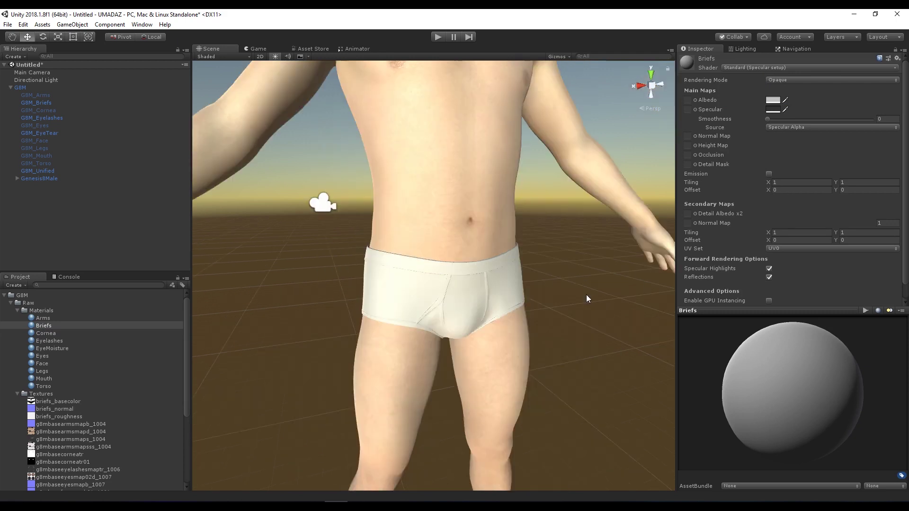
{"action": "middle_click_drag", "start_coordinate": [576, 231], "coordinate": [567, 254]}
{"action": "scroll", "coordinate": [577, 293], "scroll_direction": "up", "scroll_amount": 5}
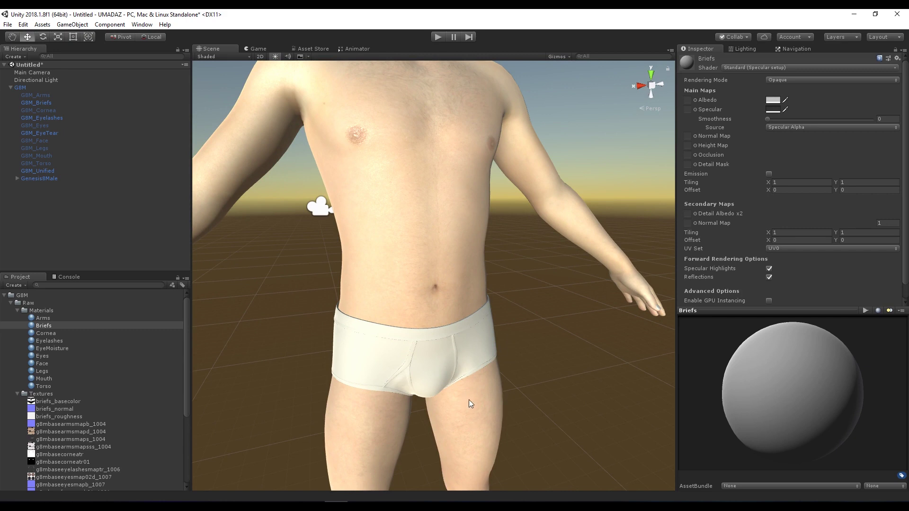
{"action": "scroll", "coordinate": [516, 358], "scroll_direction": "up", "scroll_amount": 2}
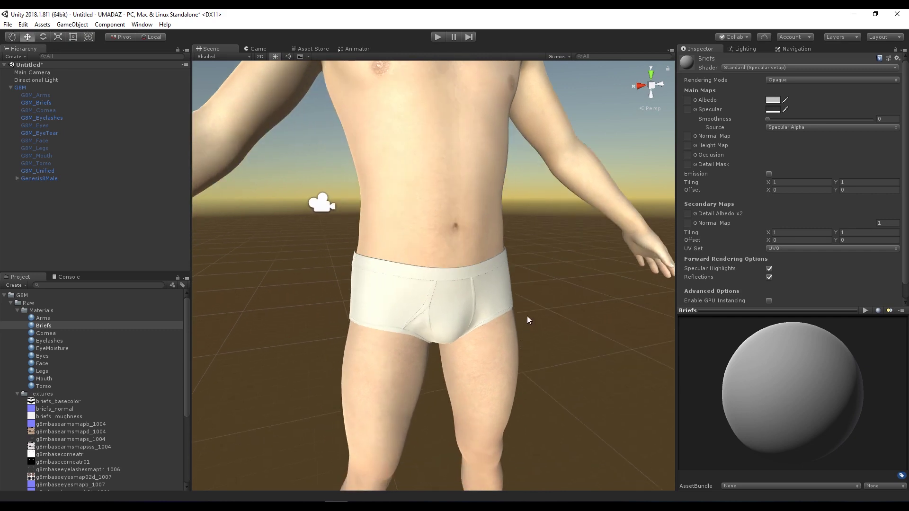
{"action": "scroll", "coordinate": [527, 316], "scroll_direction": "up", "scroll_amount": 2}
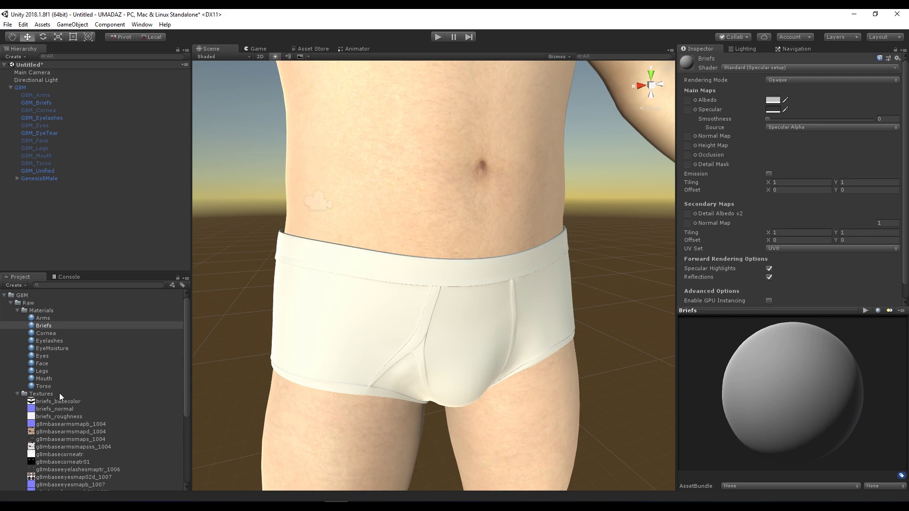
{"action": "left_click_drag", "start_coordinate": [40, 401], "coordinate": [689, 100]}
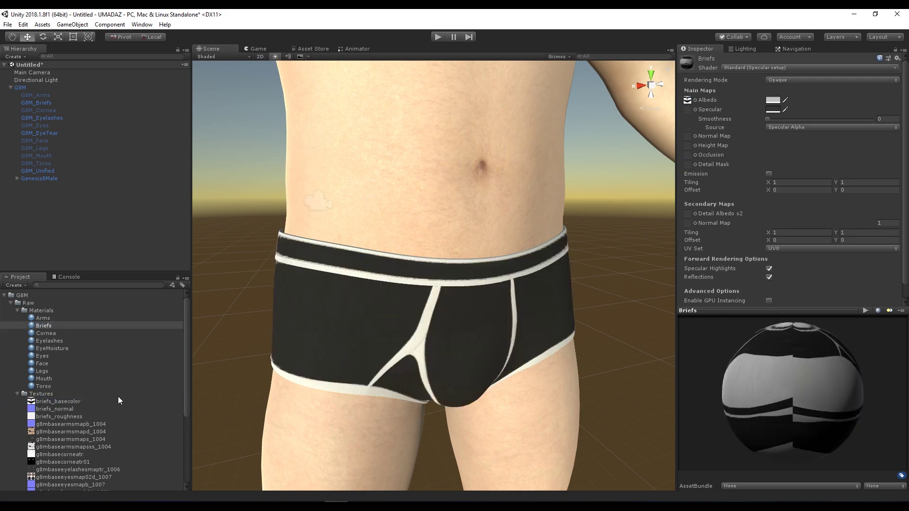
{"action": "left_click_drag", "start_coordinate": [46, 409], "coordinate": [689, 137]}
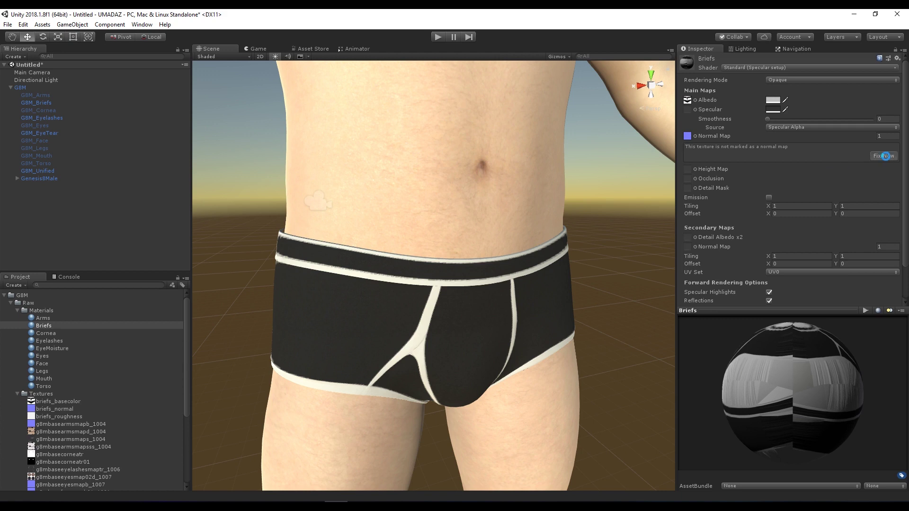
{"action": "left_click", "coordinate": [883, 156]}
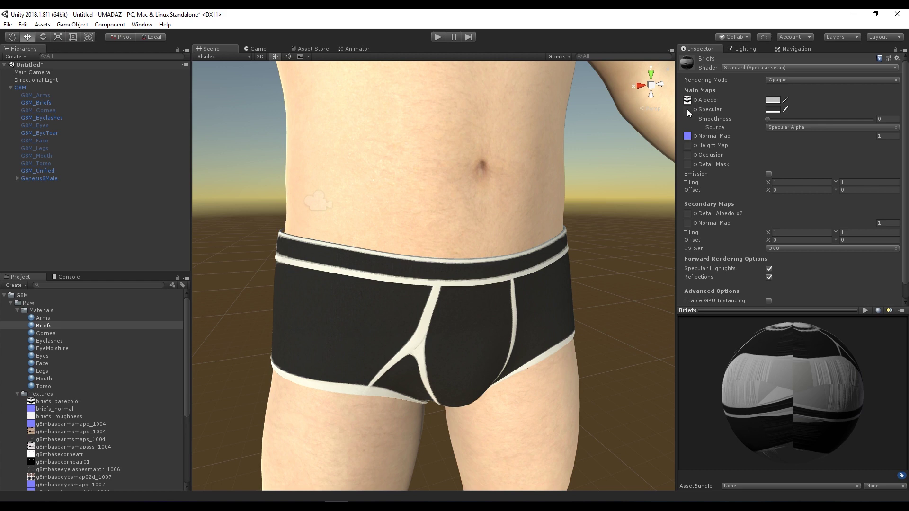
- Examine the character's face, eyes and upper body with the applied materials from near and far
{"action": "middle_click_drag", "start_coordinate": [612, 158], "coordinate": [587, 216]}
{"action": "scroll", "coordinate": [603, 176], "scroll_direction": "down", "scroll_amount": 3}
{"action": "scroll", "coordinate": [590, 211], "scroll_direction": "up", "scroll_amount": 3}
{"action": "scroll", "coordinate": [586, 216], "scroll_direction": "down", "scroll_amount": 2}
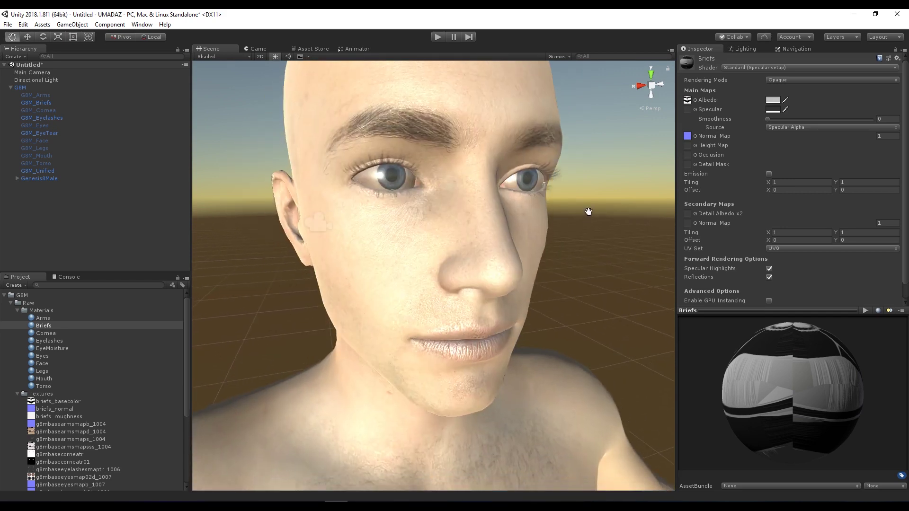
{"action": "scroll", "coordinate": [588, 209], "scroll_direction": "down", "scroll_amount": 5}
{"action": "scroll", "coordinate": [547, 265], "scroll_direction": "up", "scroll_amount": 5}
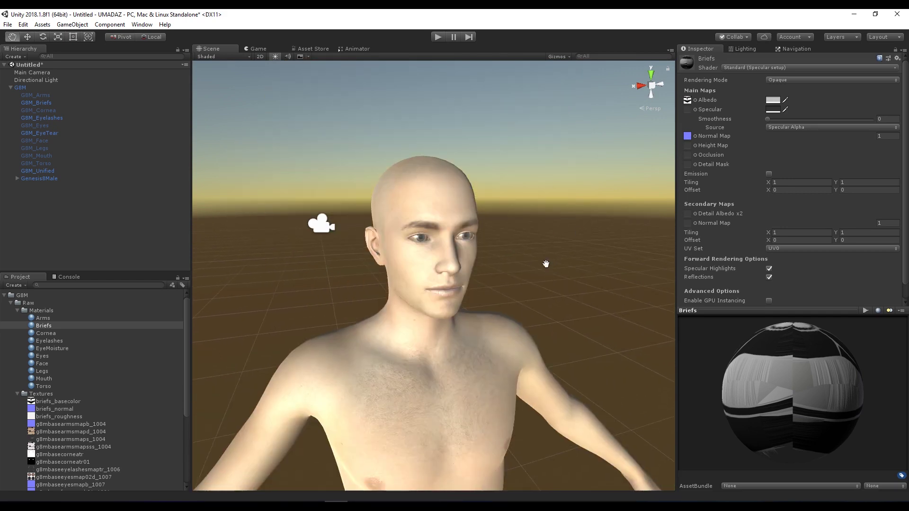
{"action": "middle_click_drag", "start_coordinate": [545, 263], "coordinate": [552, 264]}
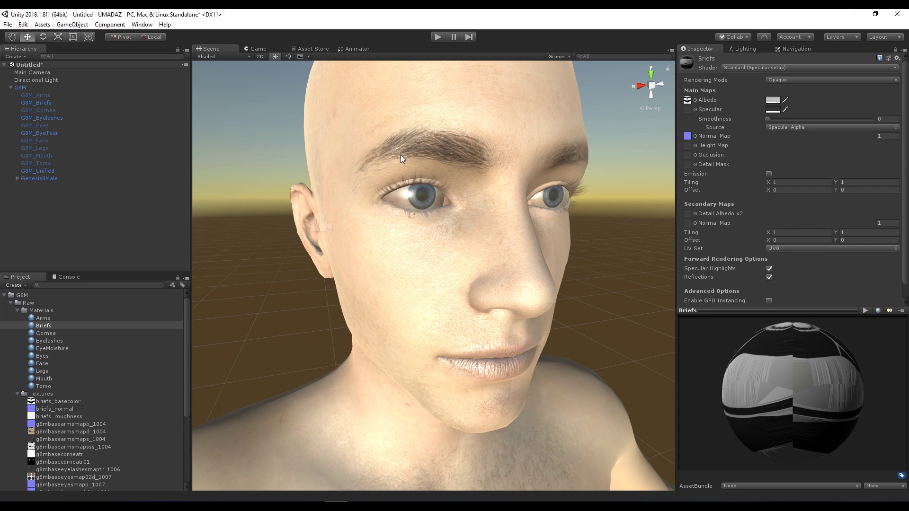
- Collapse the Materials, Textures and Raw folders in the project's asset tree
{"action": "left_click", "coordinate": [18, 311]}
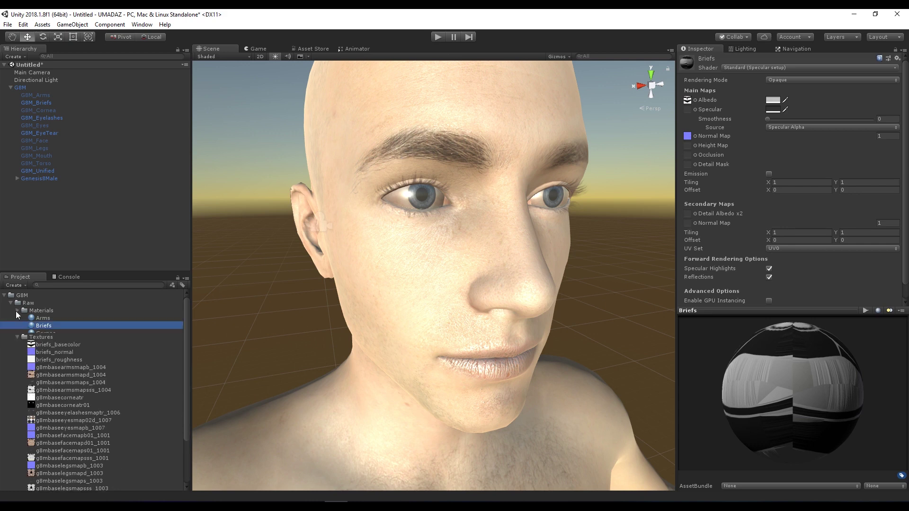
{"action": "left_click", "coordinate": [17, 318]}
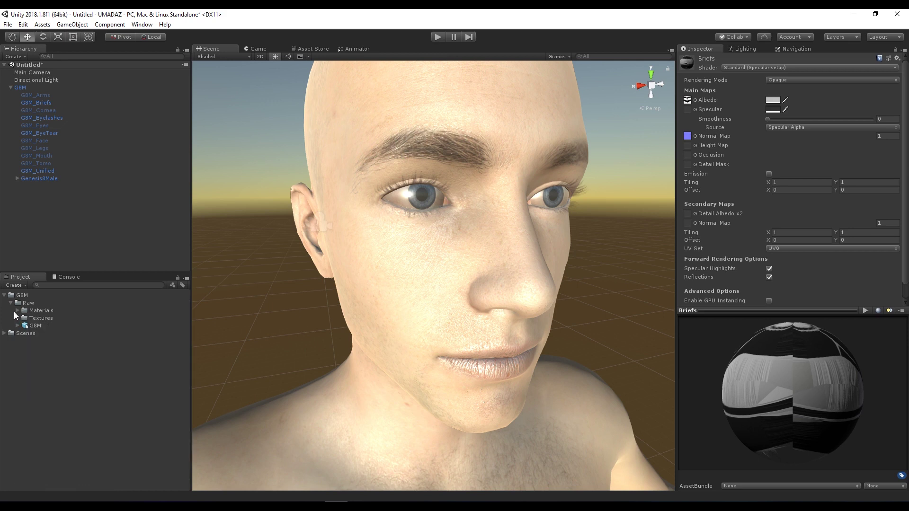
{"action": "left_click", "coordinate": [11, 304]}
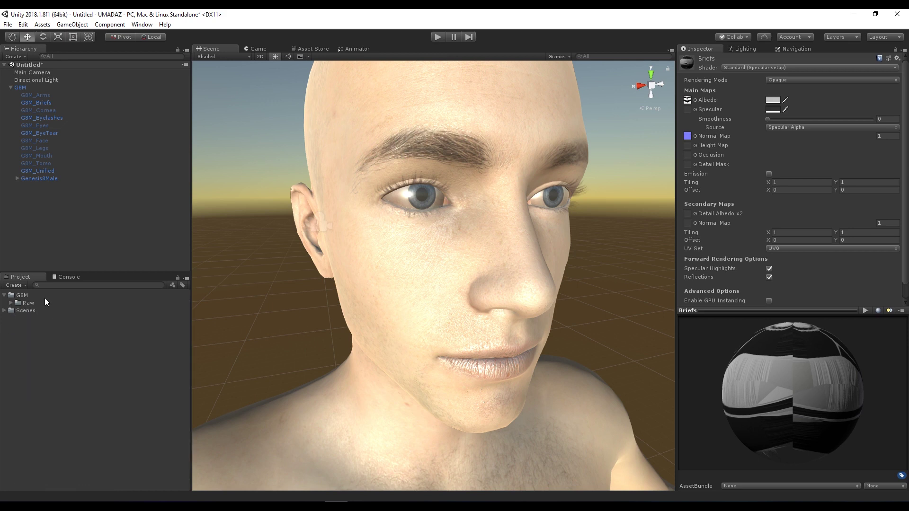